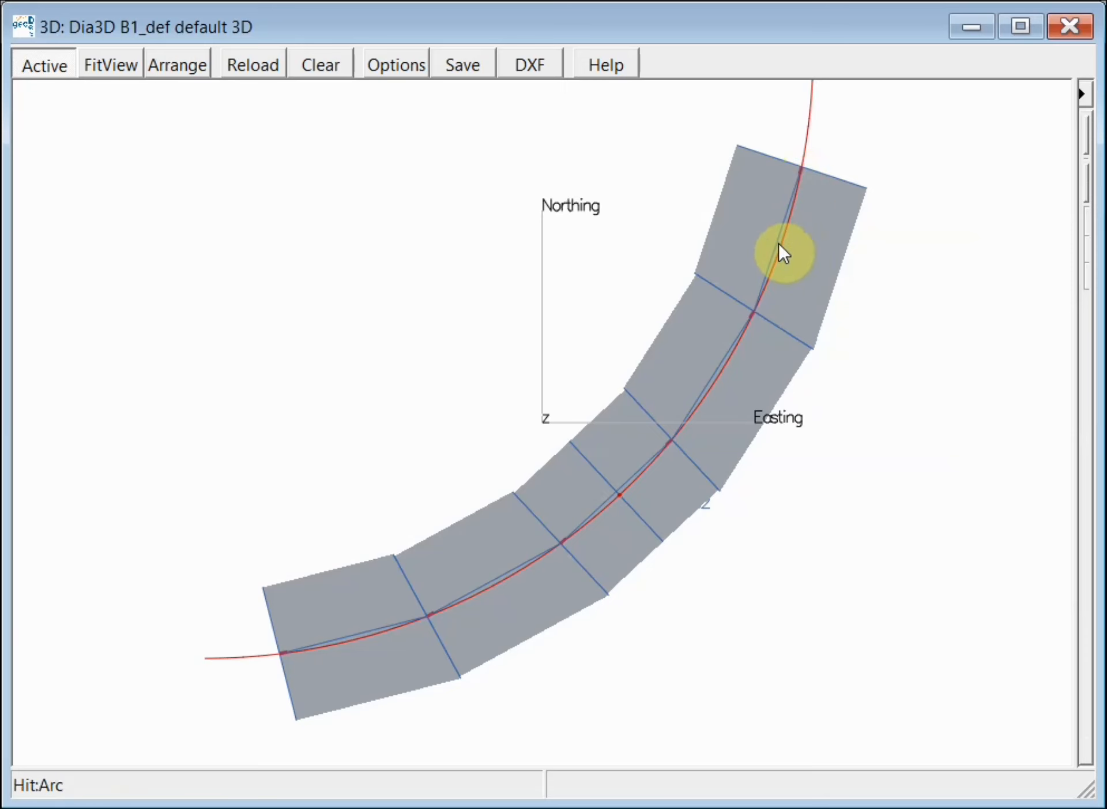
# Examine how the B1_def bridge segments and their centre lines follow the Arc axis, from the upper end to the middle base segment.
pyautogui.scroll(3, 778, 243)
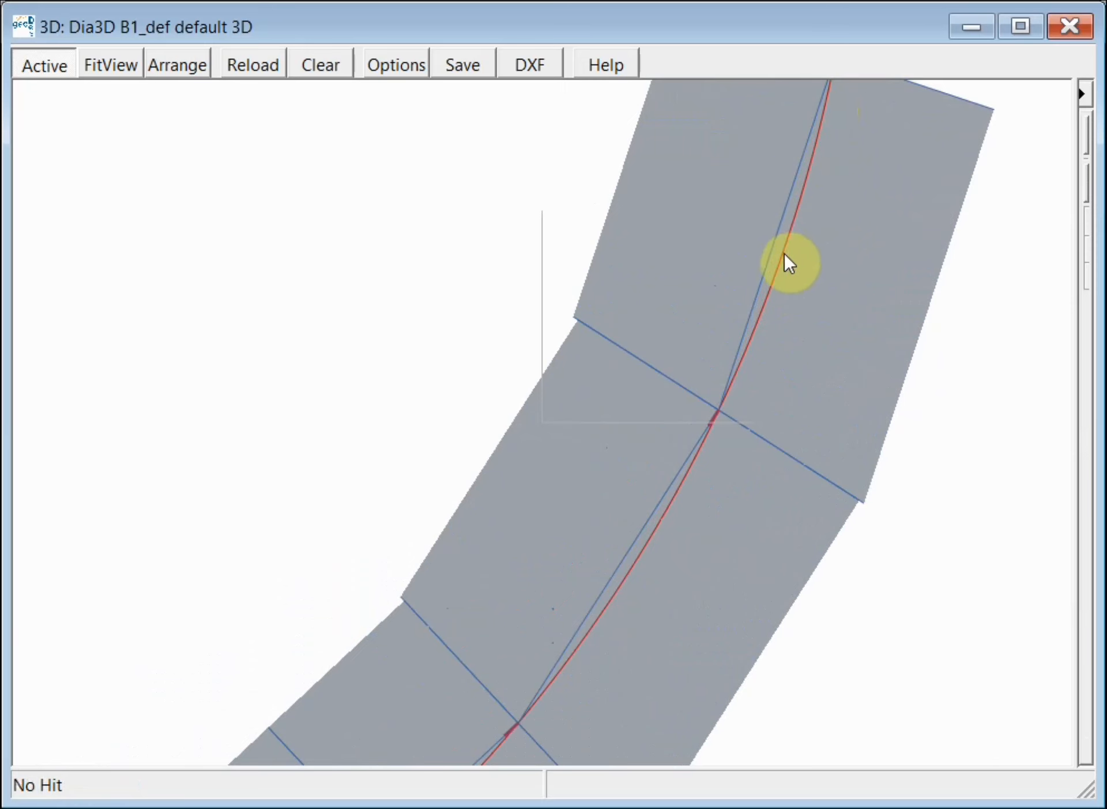
pyautogui.scroll(-2, 759, 352)
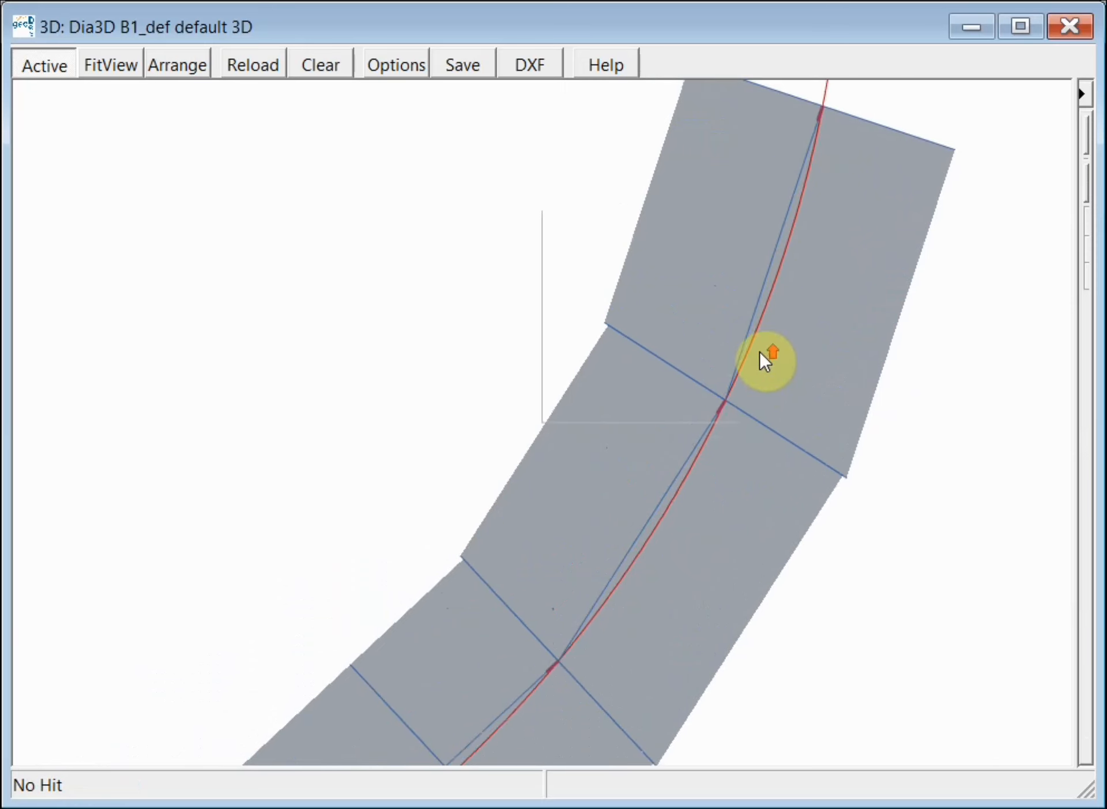
pyautogui.scroll(-3, 760, 353)
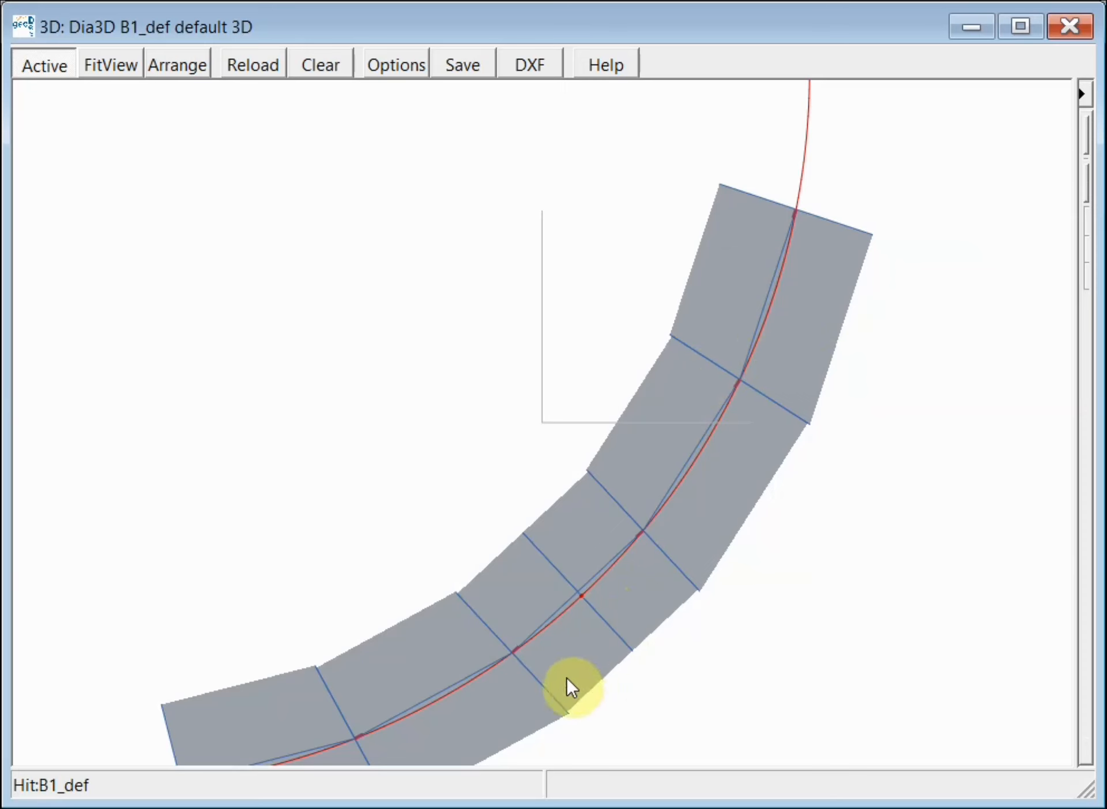
pyautogui.moveTo(568, 609); pyautogui.dragTo(566, 490)
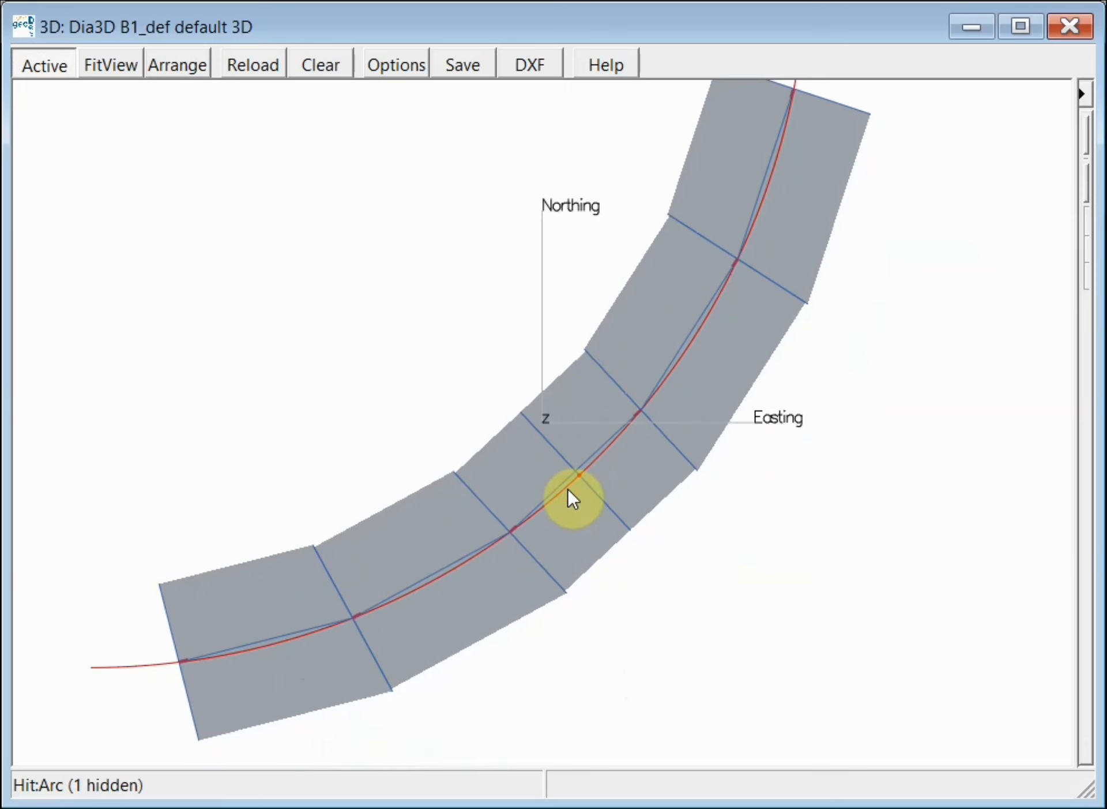
pyautogui.scroll(-2, 568, 489)
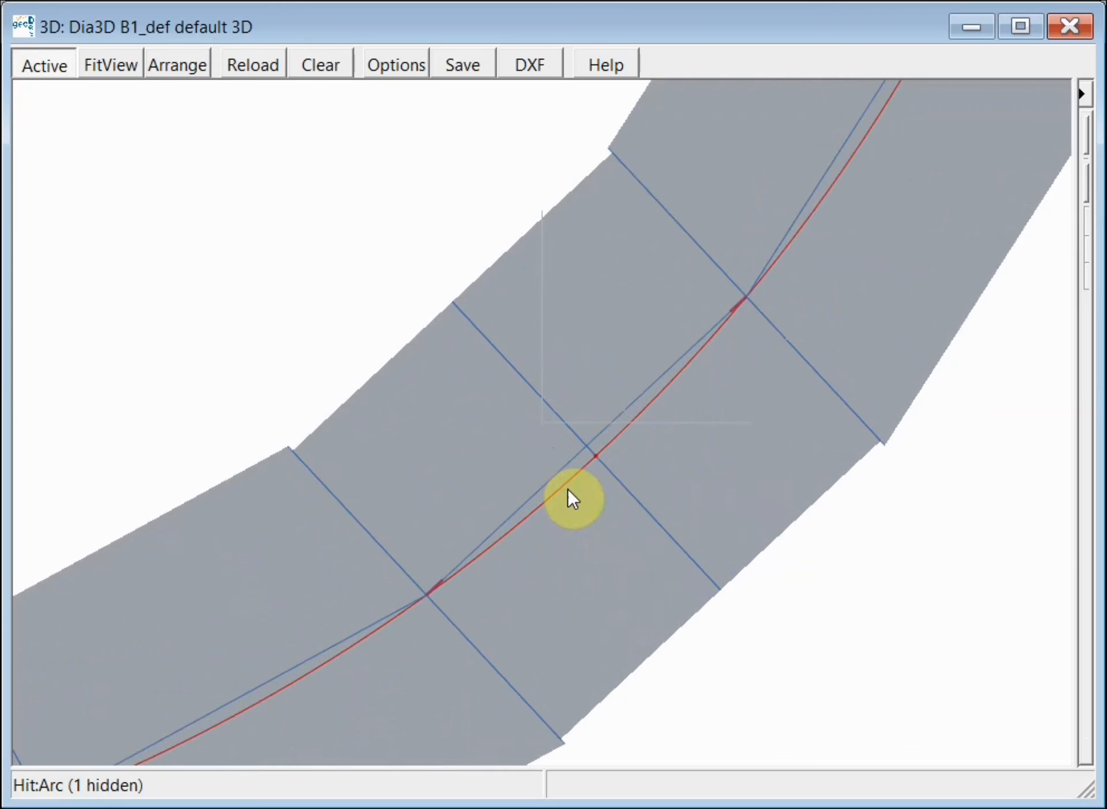
pyautogui.scroll(-2, 569, 489)
pyautogui.scroll(2, 568, 489)
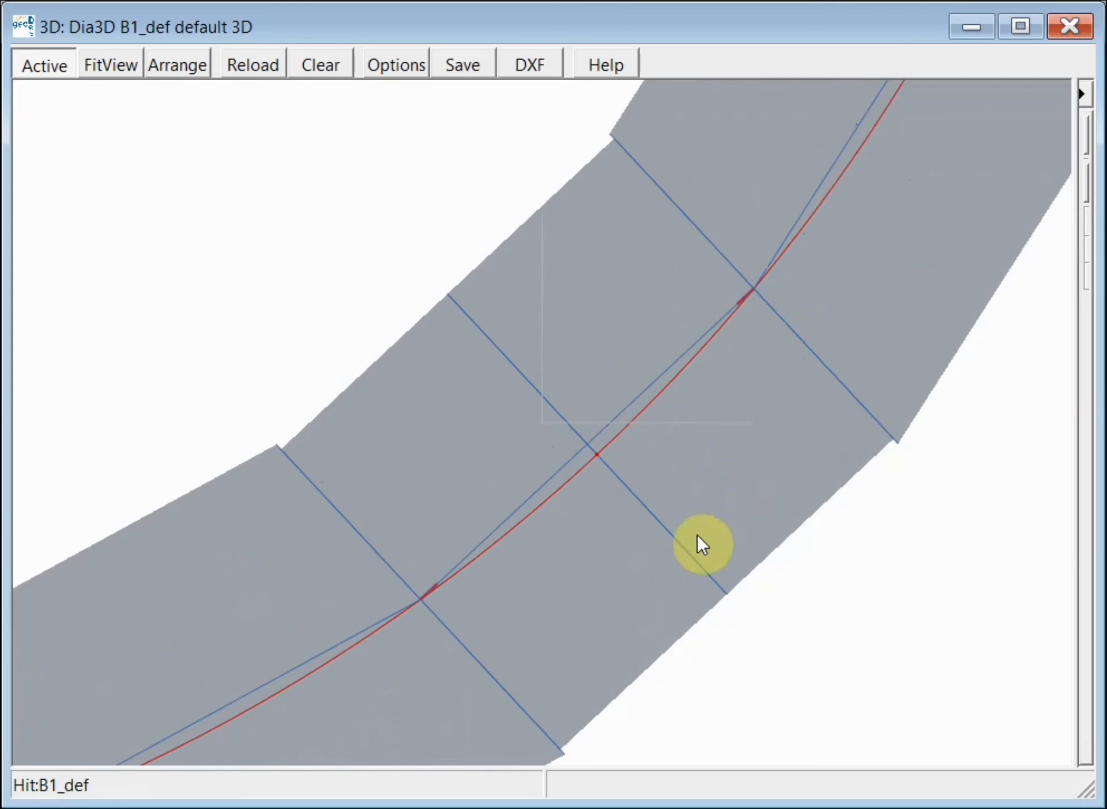
pyautogui.moveTo(687, 546); pyautogui.dragTo(650, 539)
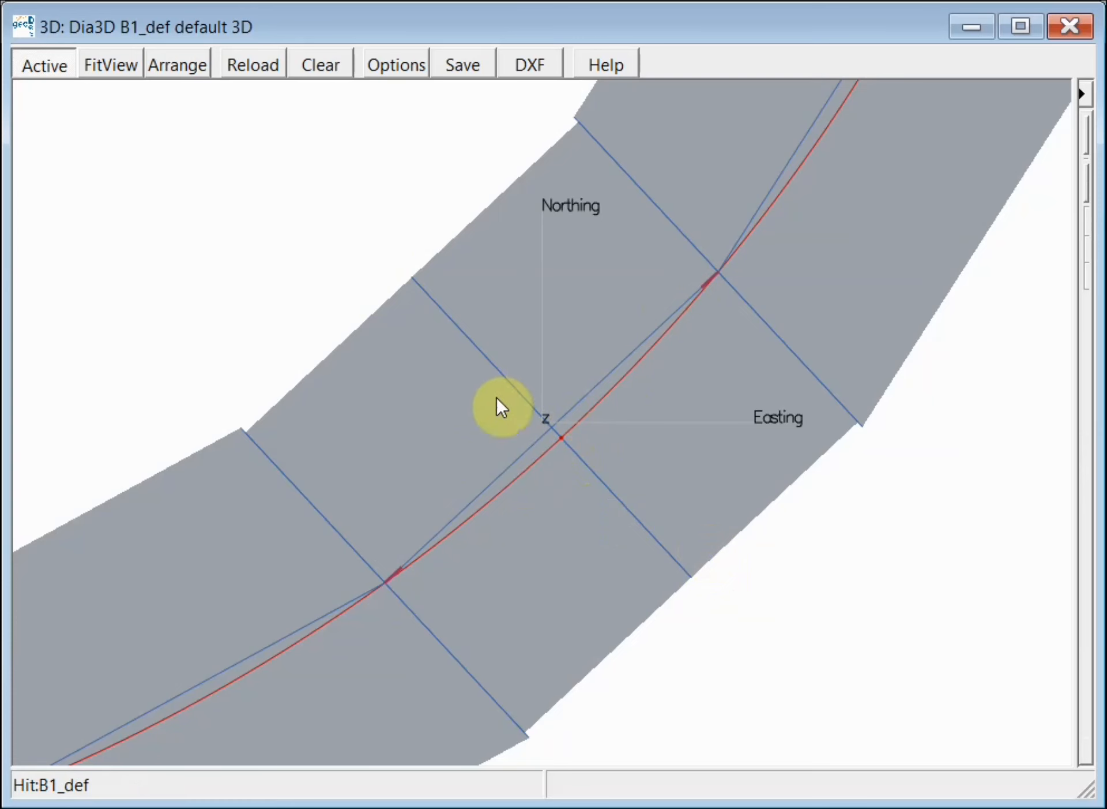
pyautogui.scroll(2, 553, 438)
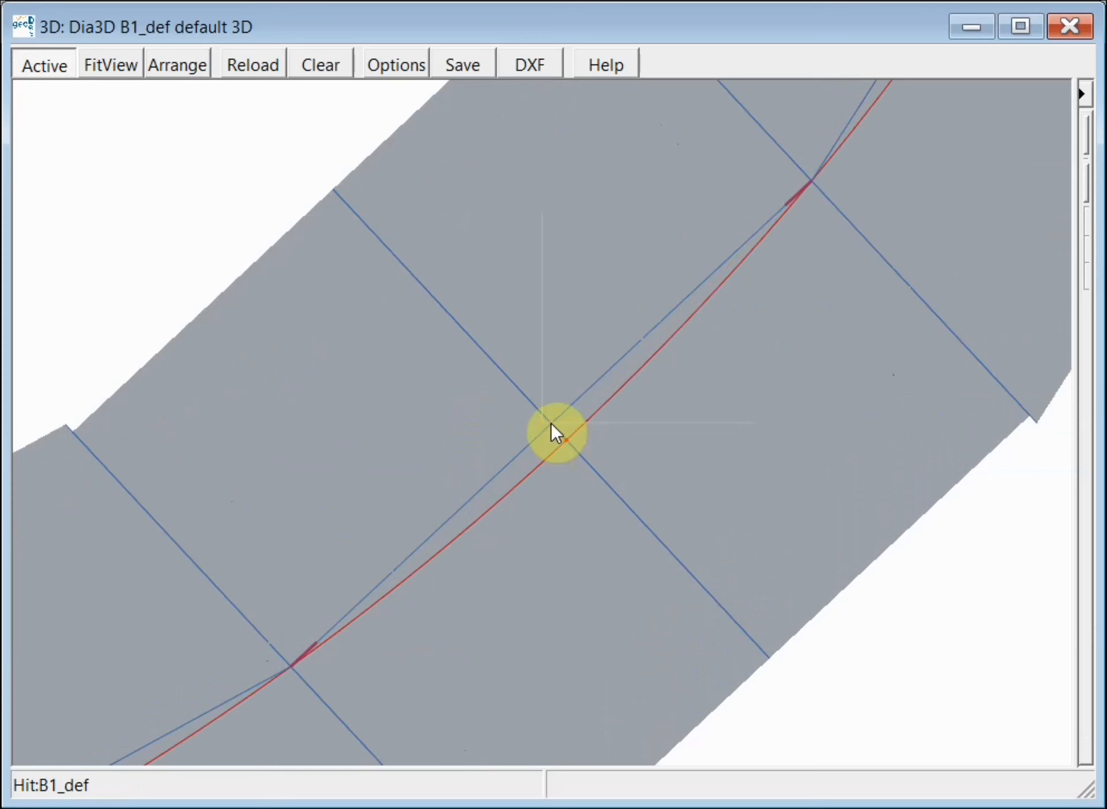
# Turn off the surface display of the B1_def item in the 3D diagram, keeping its centre line and bulkheads shown.
pyautogui.moveTo(1077, 492); pyautogui.dragTo(771, 509)
pyautogui.click(841, 248)
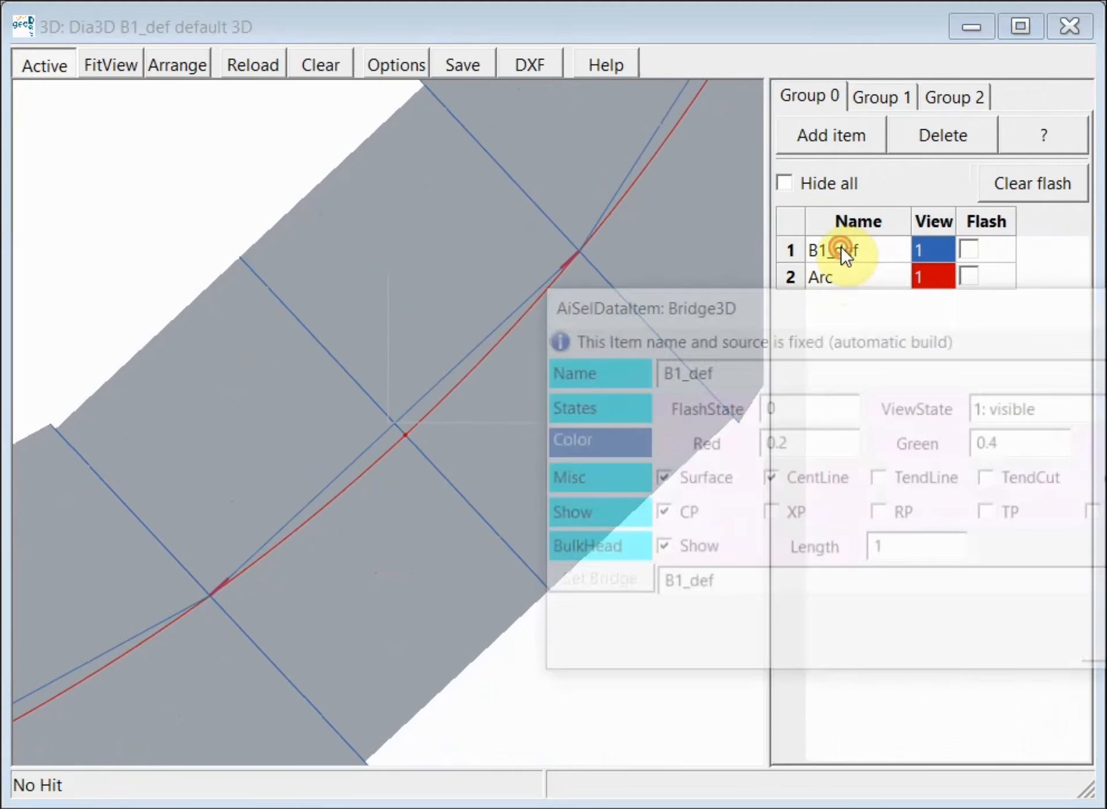
pyautogui.click(657, 478)
pyautogui.click(1095, 651)
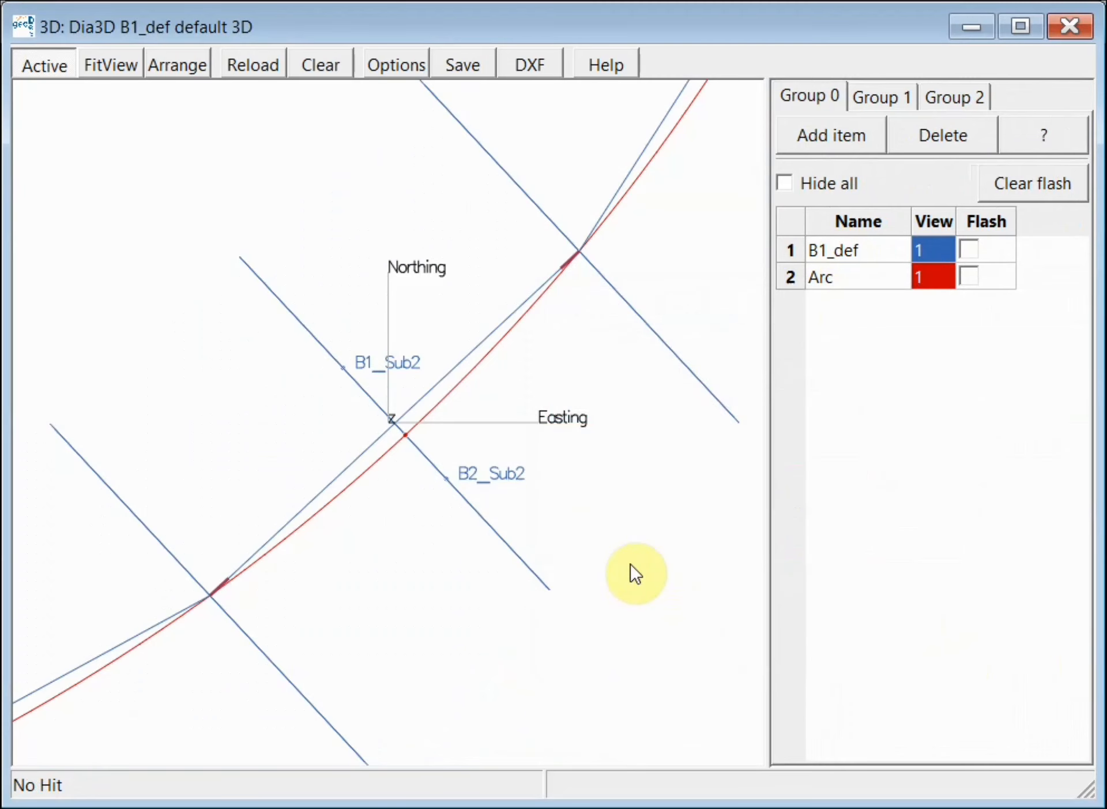
pyautogui.scroll(-1, 630, 563)
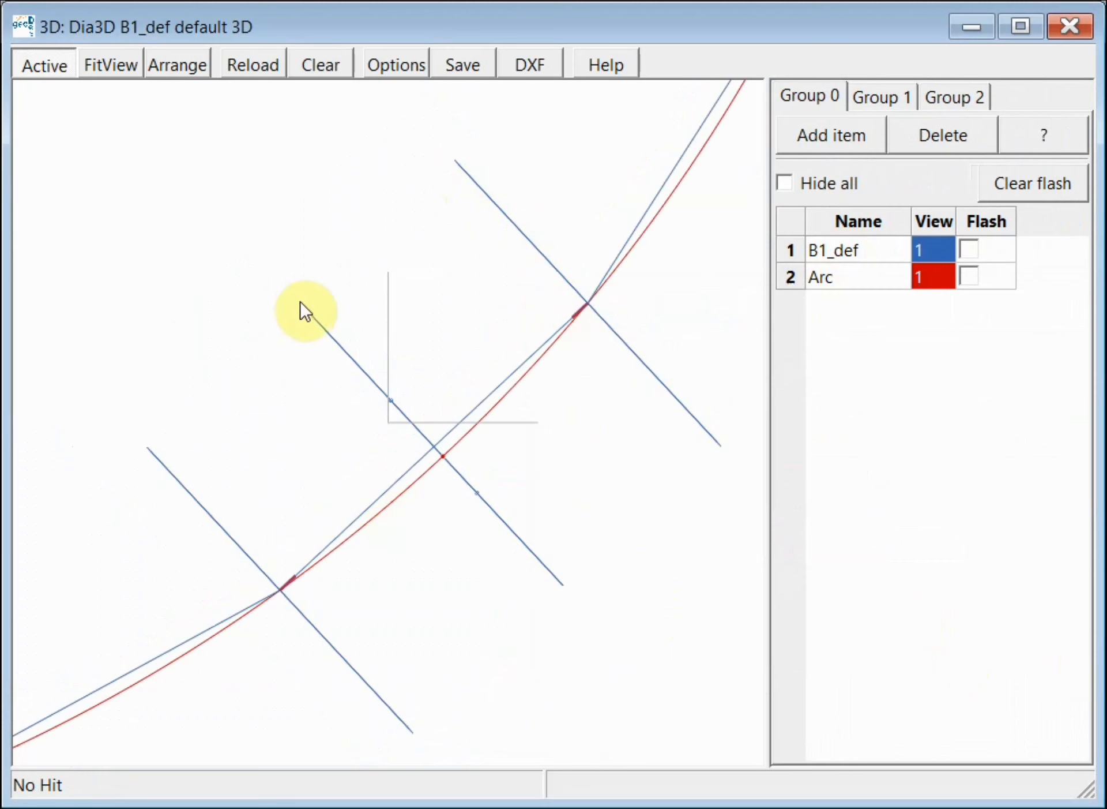
pyautogui.click(416, 515)
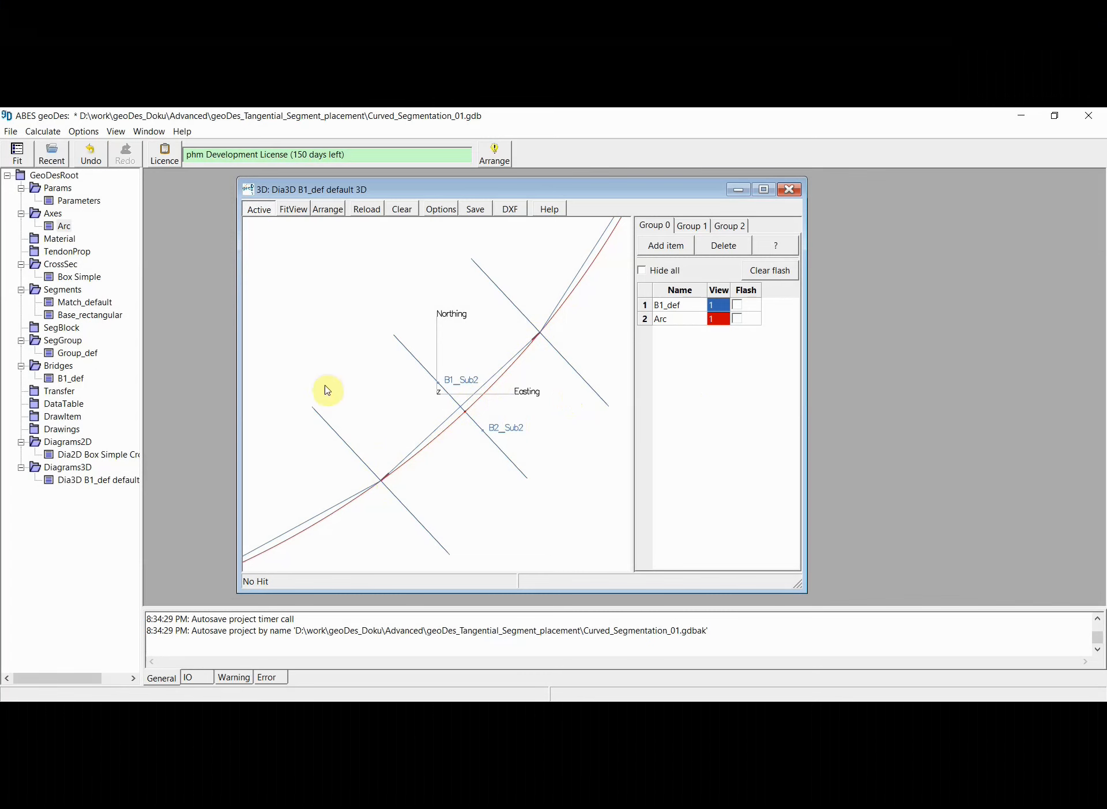
# Set the segment centre line of the Base_rectangular segment to Tangent to SOL, accept the change and close the segment.
pyautogui.click(69, 321)
pyautogui.doubleClick(70, 320)
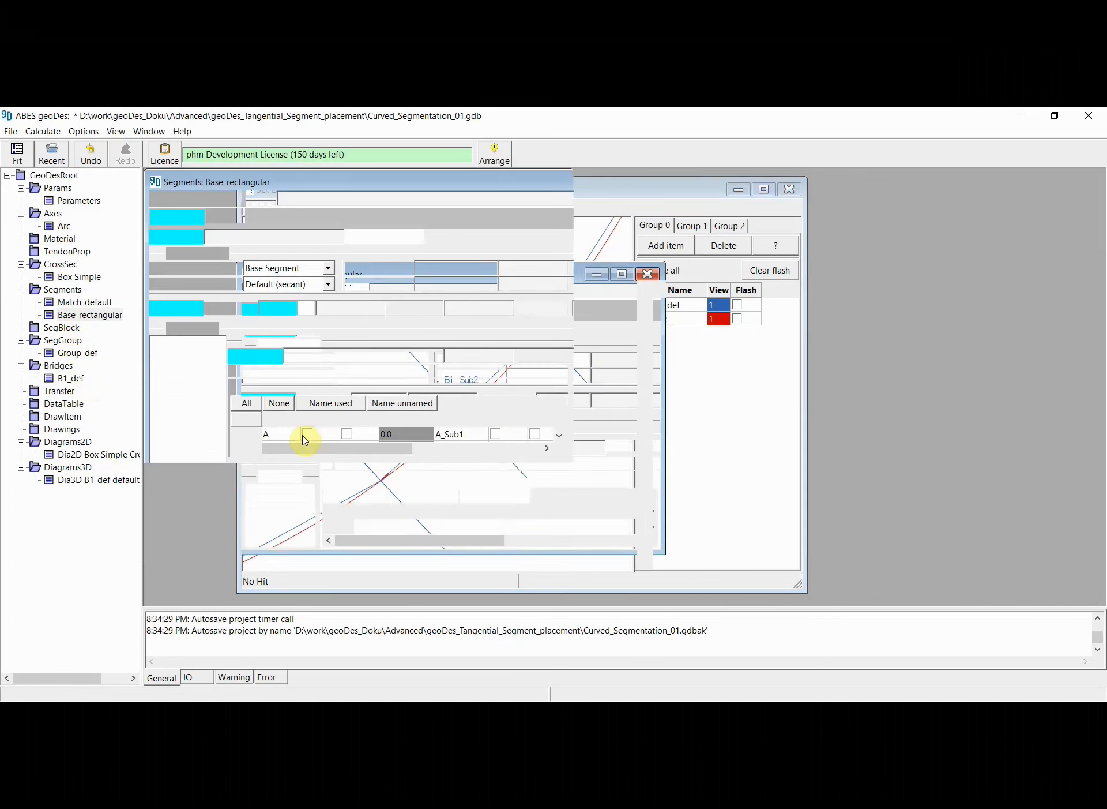
pyautogui.moveTo(350, 184); pyautogui.dragTo(391, 190)
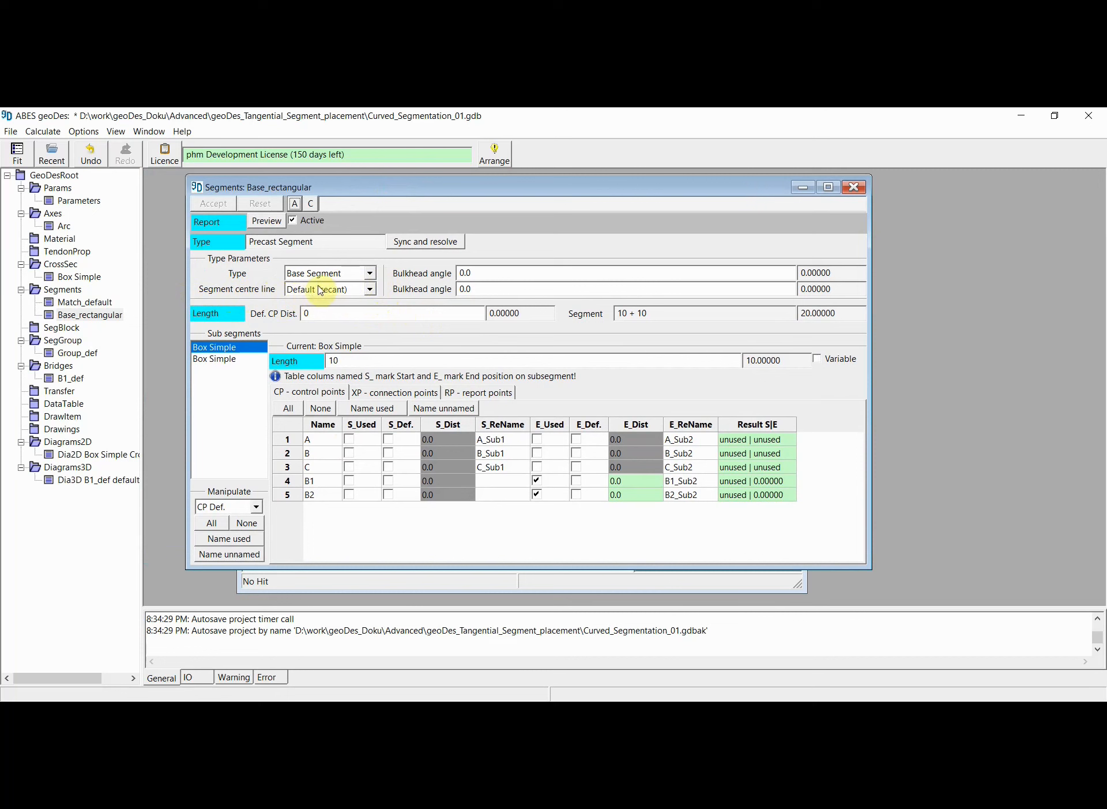
pyautogui.click(371, 291)
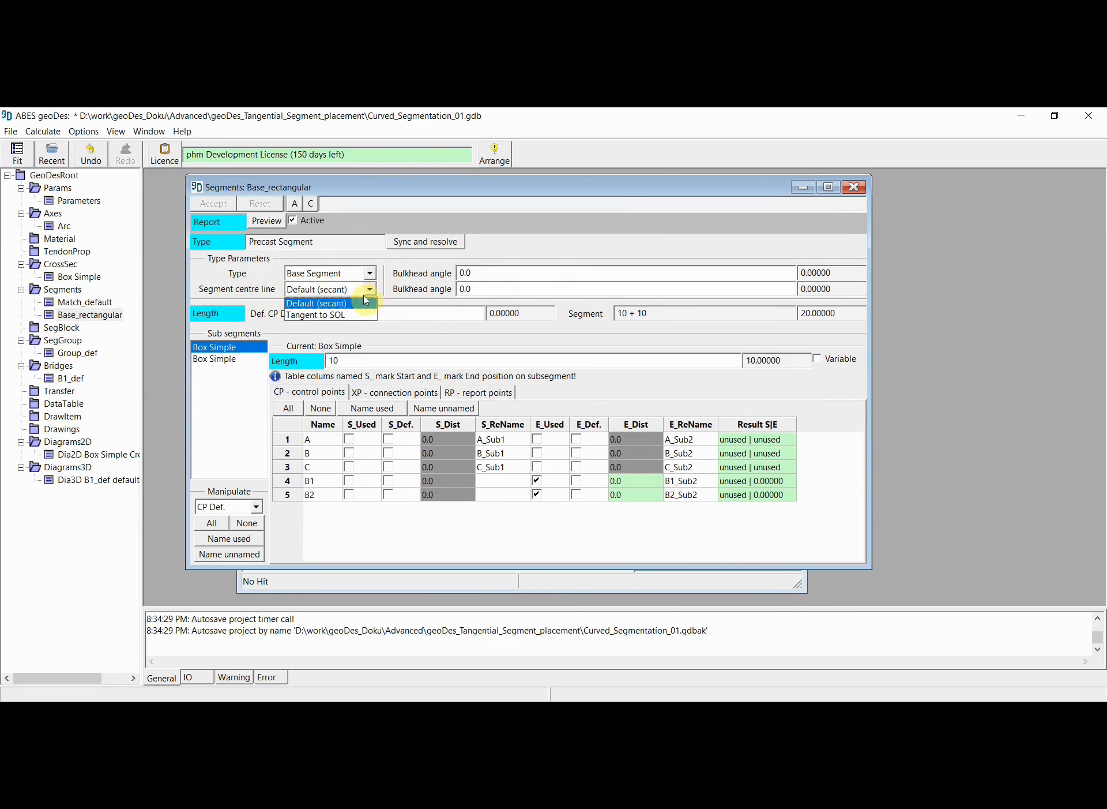
pyautogui.click(340, 316)
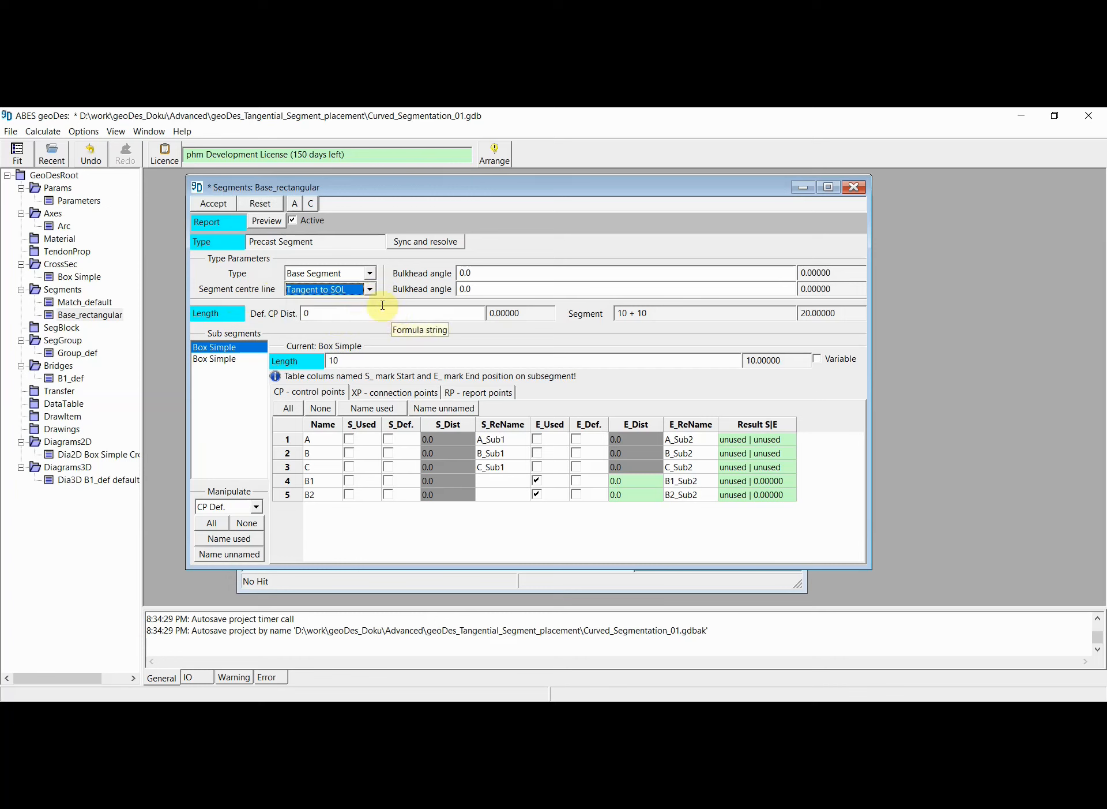
pyautogui.click(224, 209)
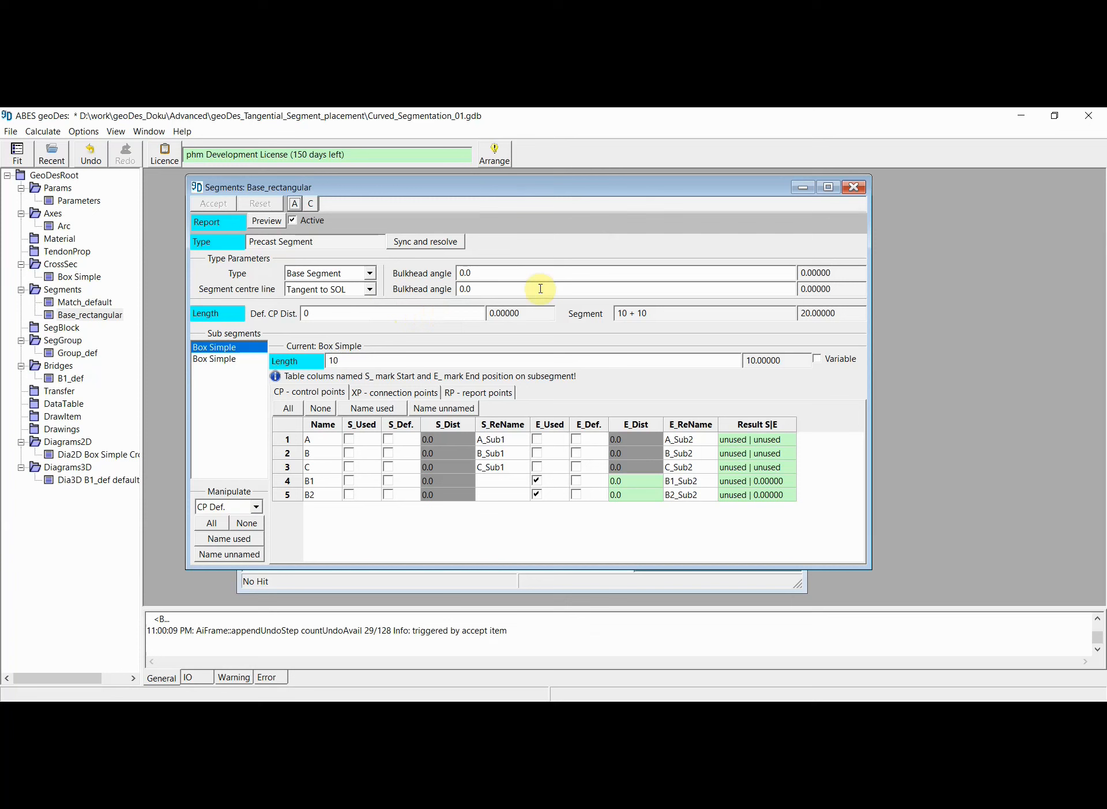
pyautogui.click(854, 189)
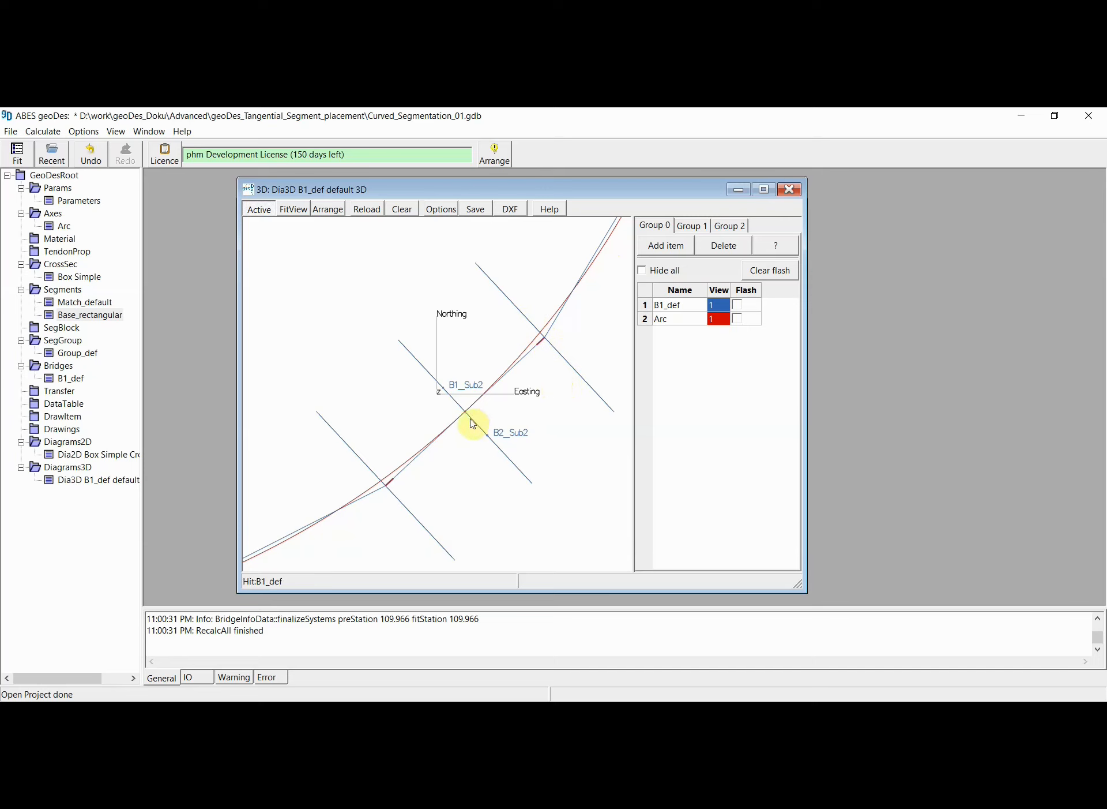
# Examine the segment centre lines against the Arc axis on both sides of the tangentially placed base segment.
pyautogui.scroll(1, 470, 419)
pyautogui.scroll(1, 473, 424)
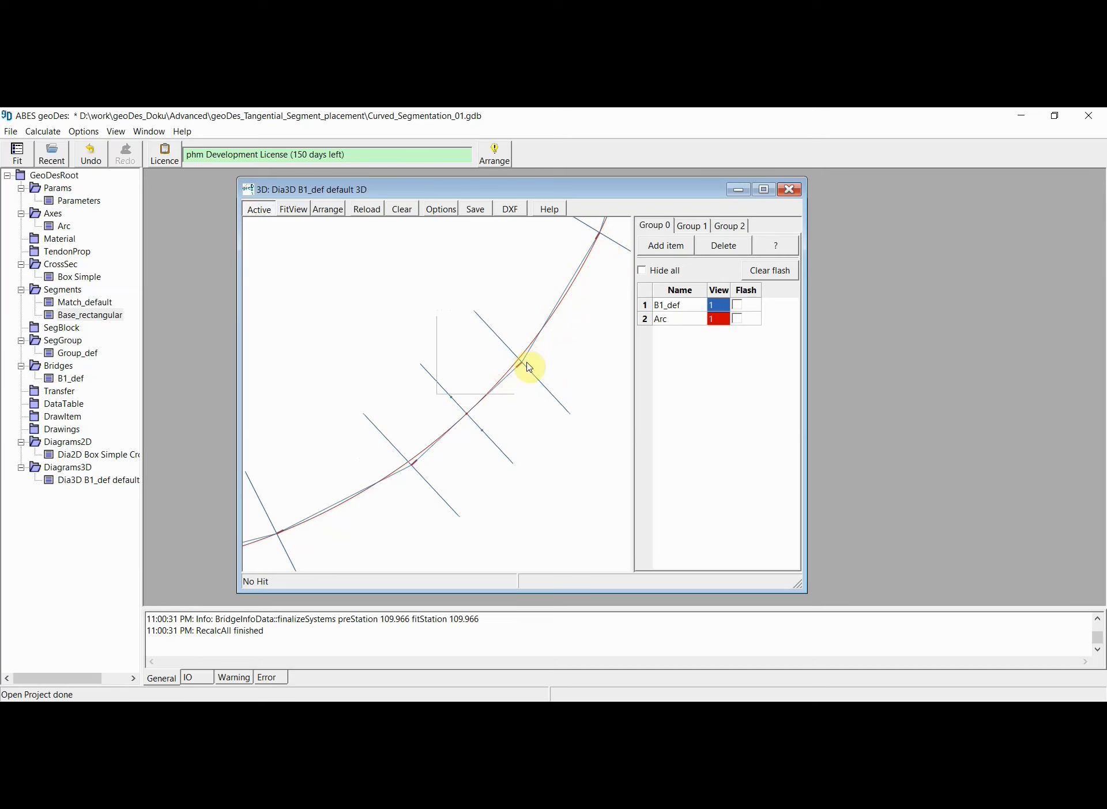
pyautogui.moveTo(580, 327); pyautogui.dragTo(530, 414, button='middle')
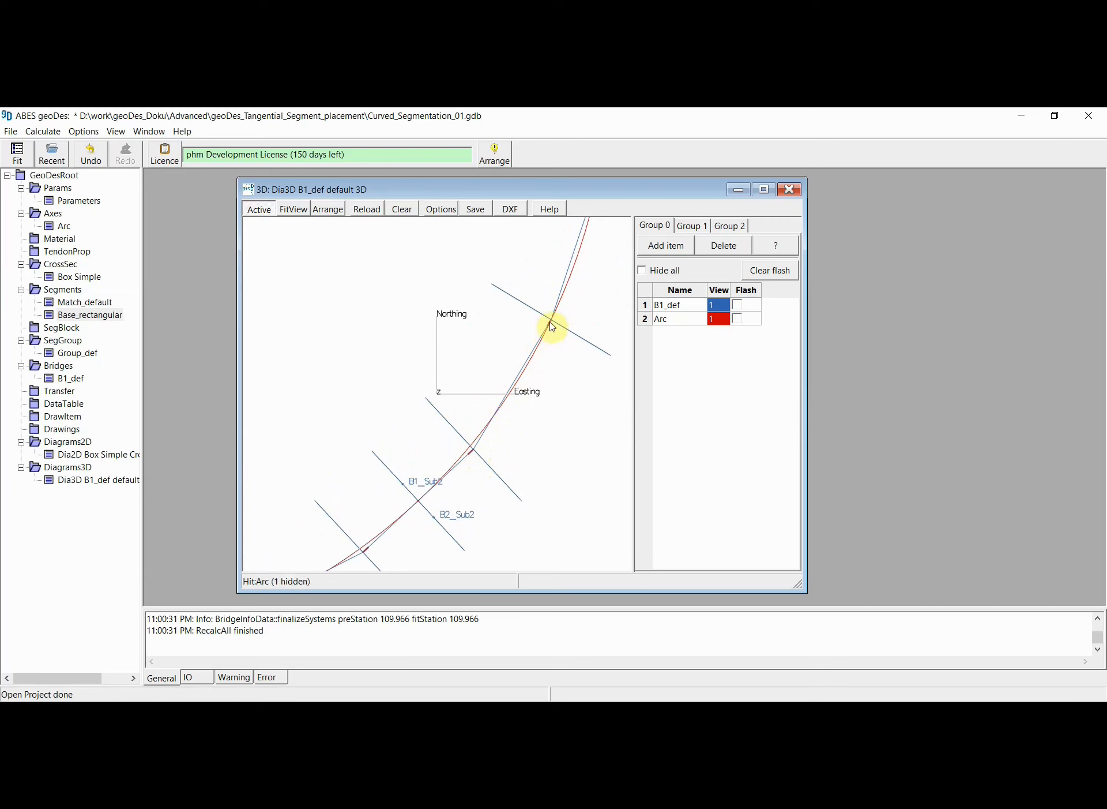
pyautogui.moveTo(568, 301); pyautogui.dragTo(521, 469)
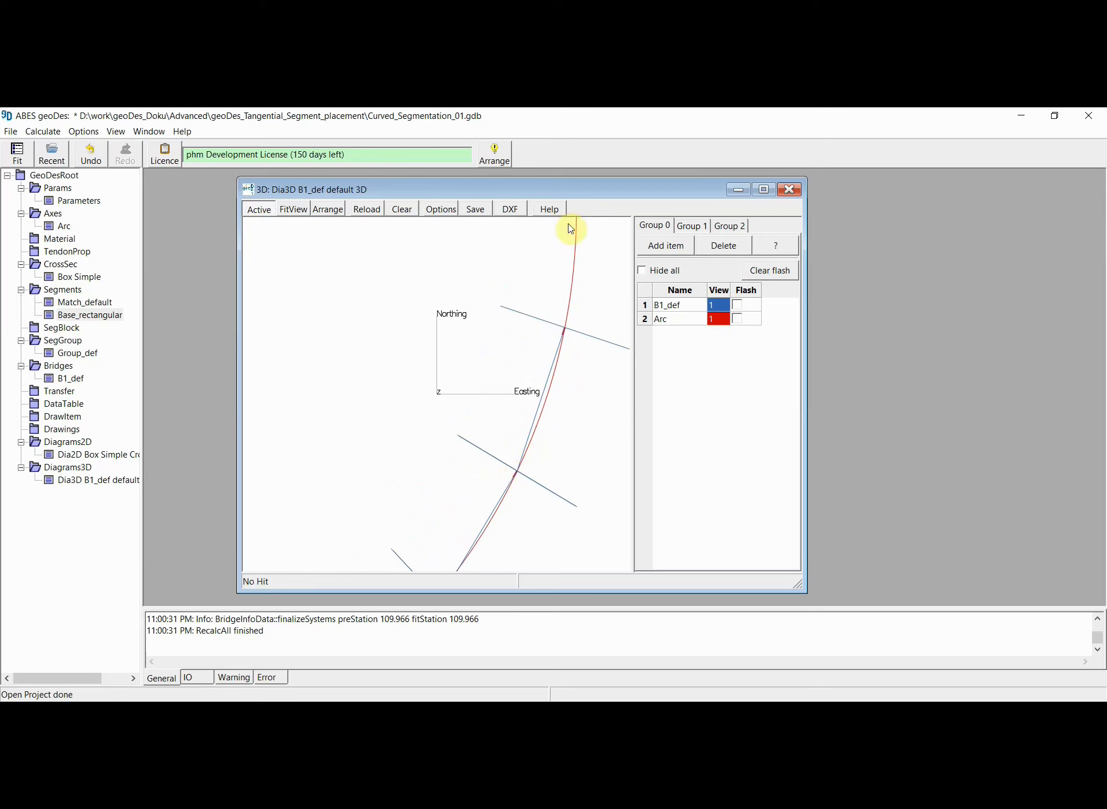
pyautogui.moveTo(516, 531); pyautogui.dragTo(568, 364)
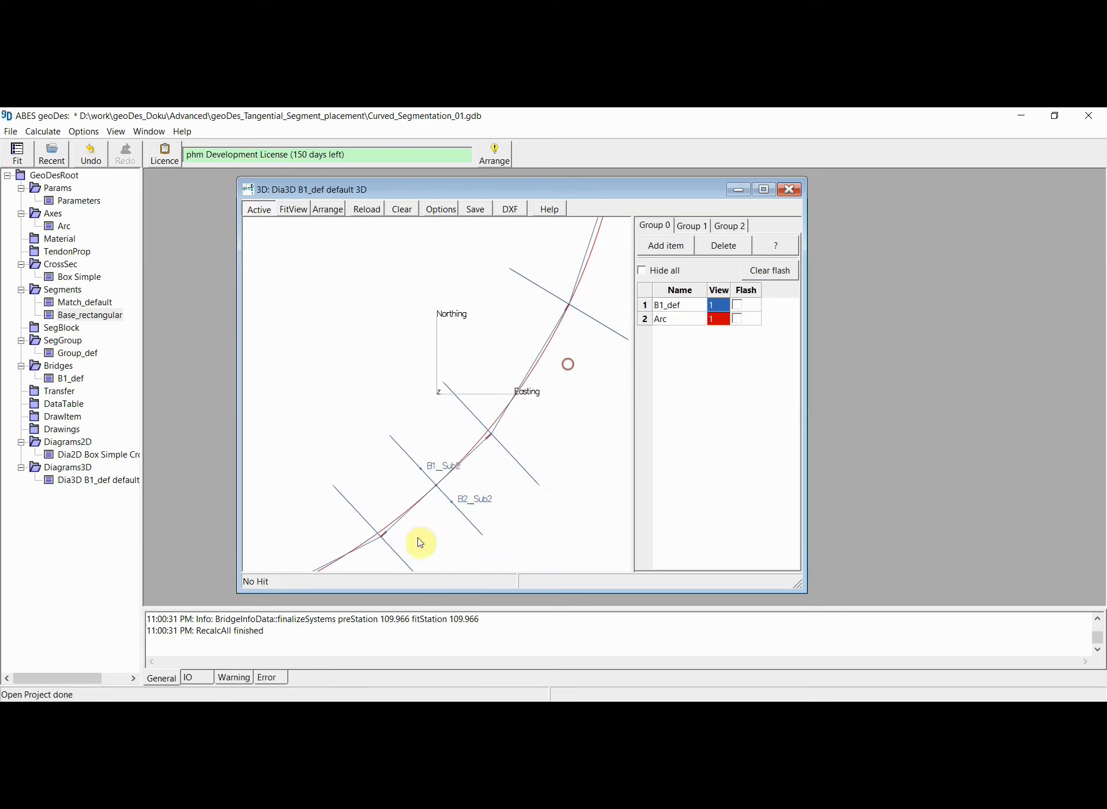
pyautogui.click(494, 439)
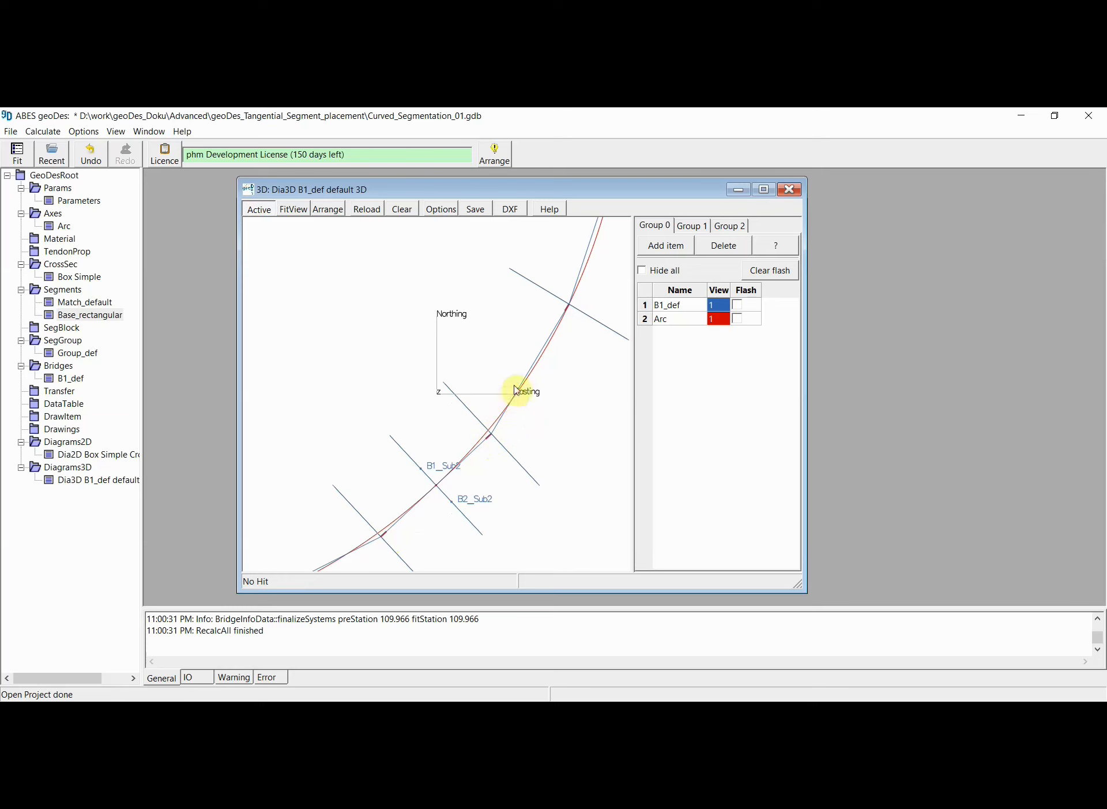
pyautogui.moveTo(569, 305); pyautogui.dragTo(525, 547, button='middle')
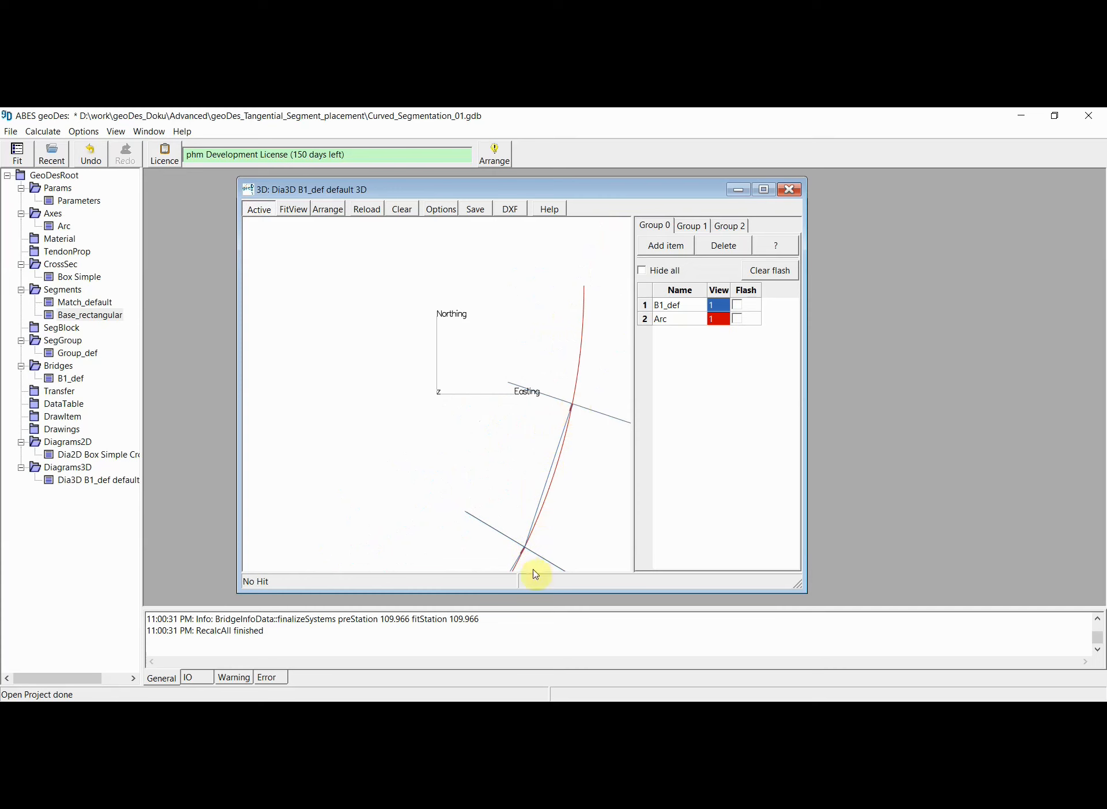
pyautogui.moveTo(515, 552); pyautogui.dragTo(584, 210)
pyautogui.moveTo(388, 461); pyautogui.dragTo(475, 455)
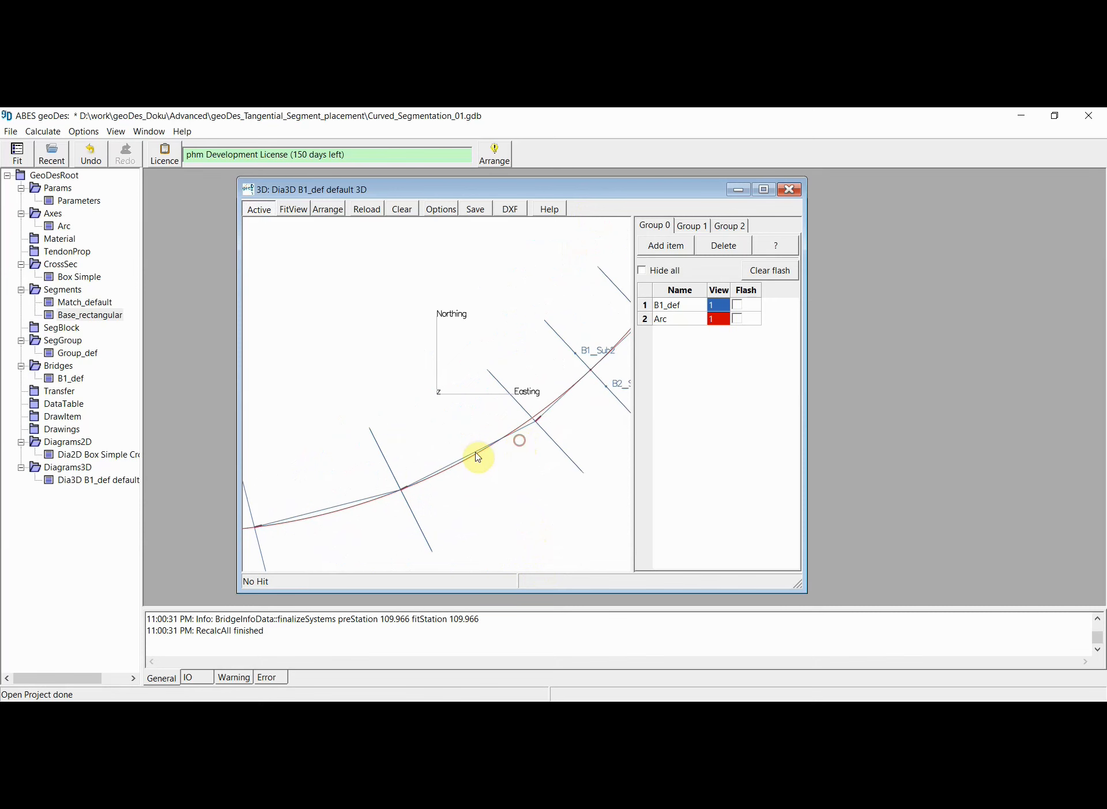
# Turn the surface display of the B1_def item back on and bring the whole bridge into view.
pyautogui.click(663, 310)
pyautogui.doubleClick(663, 310)
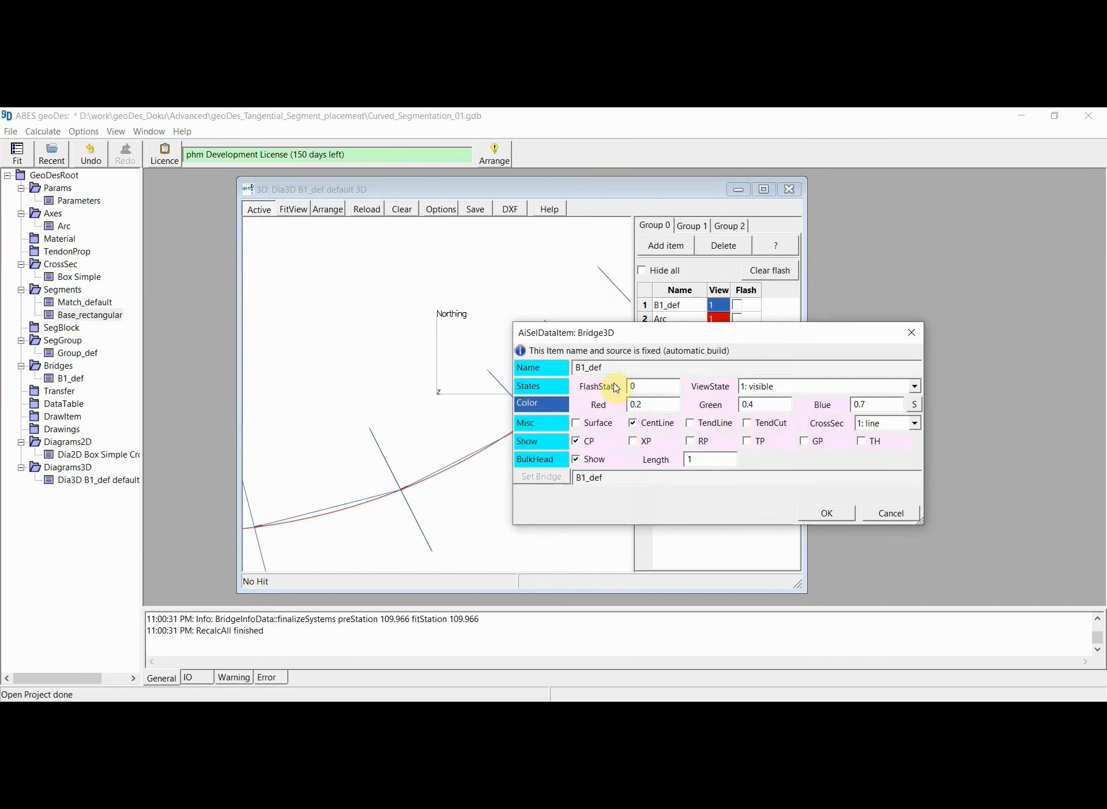
pyautogui.click(579, 427)
pyautogui.click(830, 513)
pyautogui.scroll(4, 500, 500)
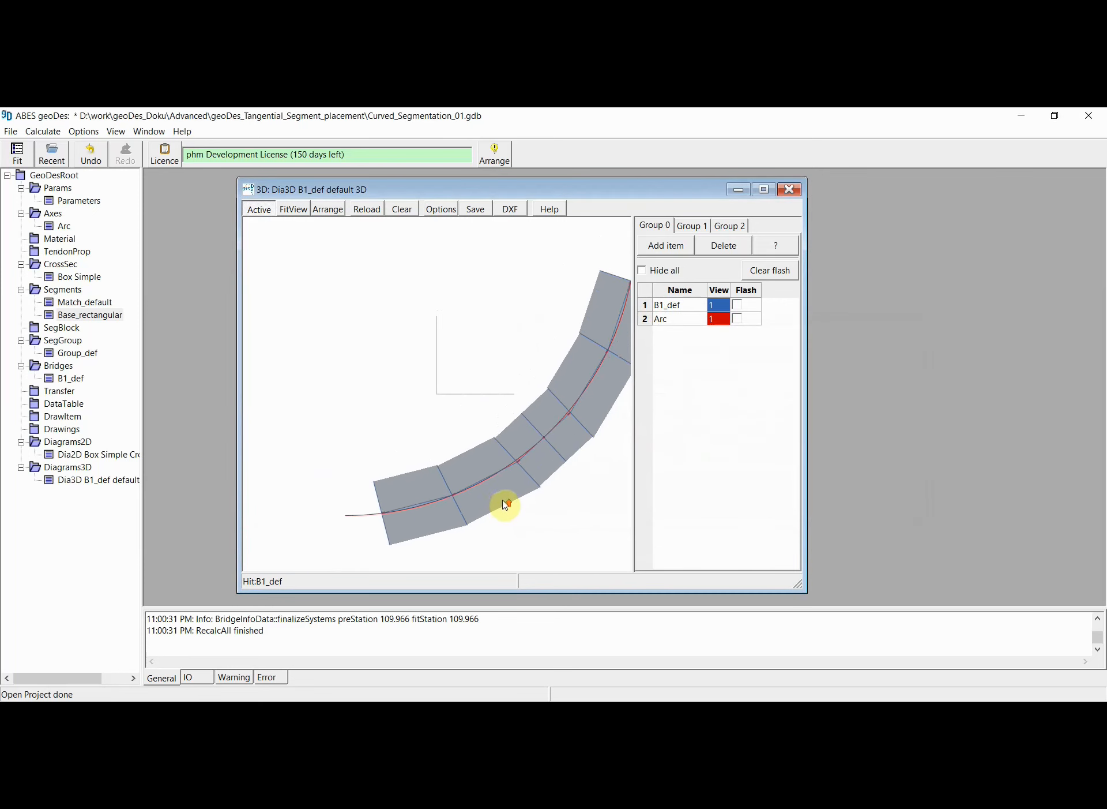
pyautogui.moveTo(554, 464); pyautogui.dragTo(487, 466)
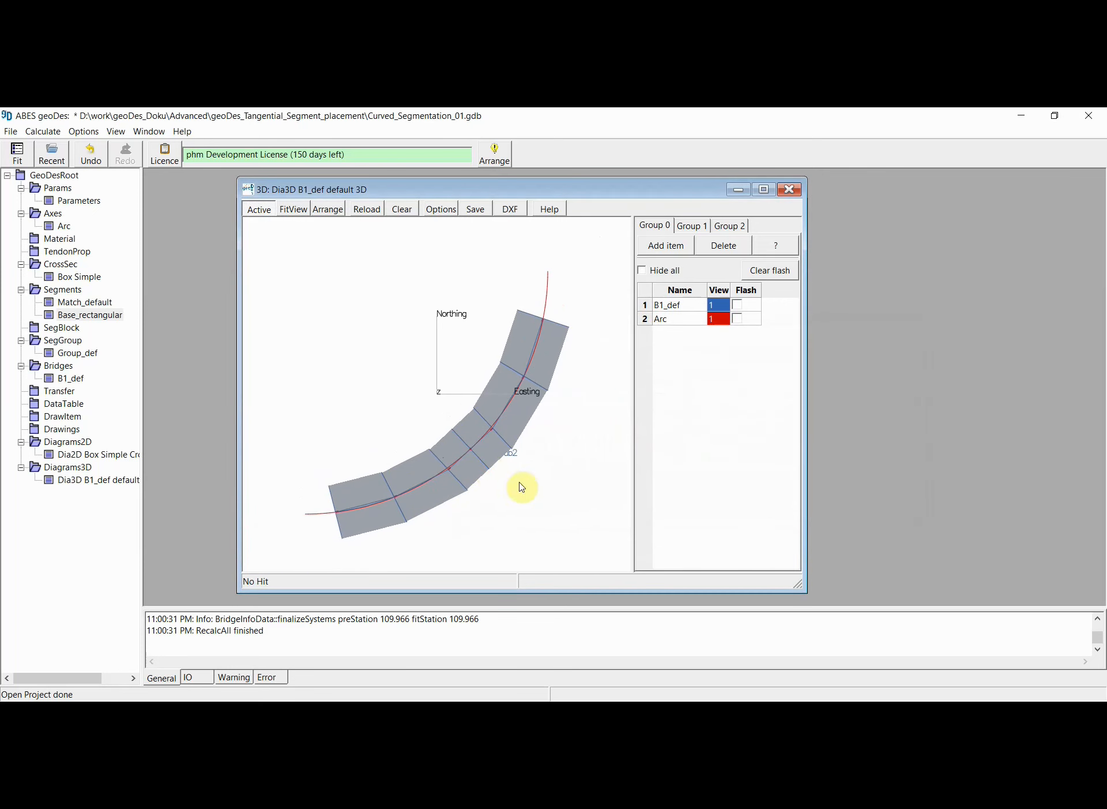
# Inspect the joints between the base segment and its neighbouring segments, and the offset of their centre lines from the axis.
pyautogui.scroll(-4, 478, 463)
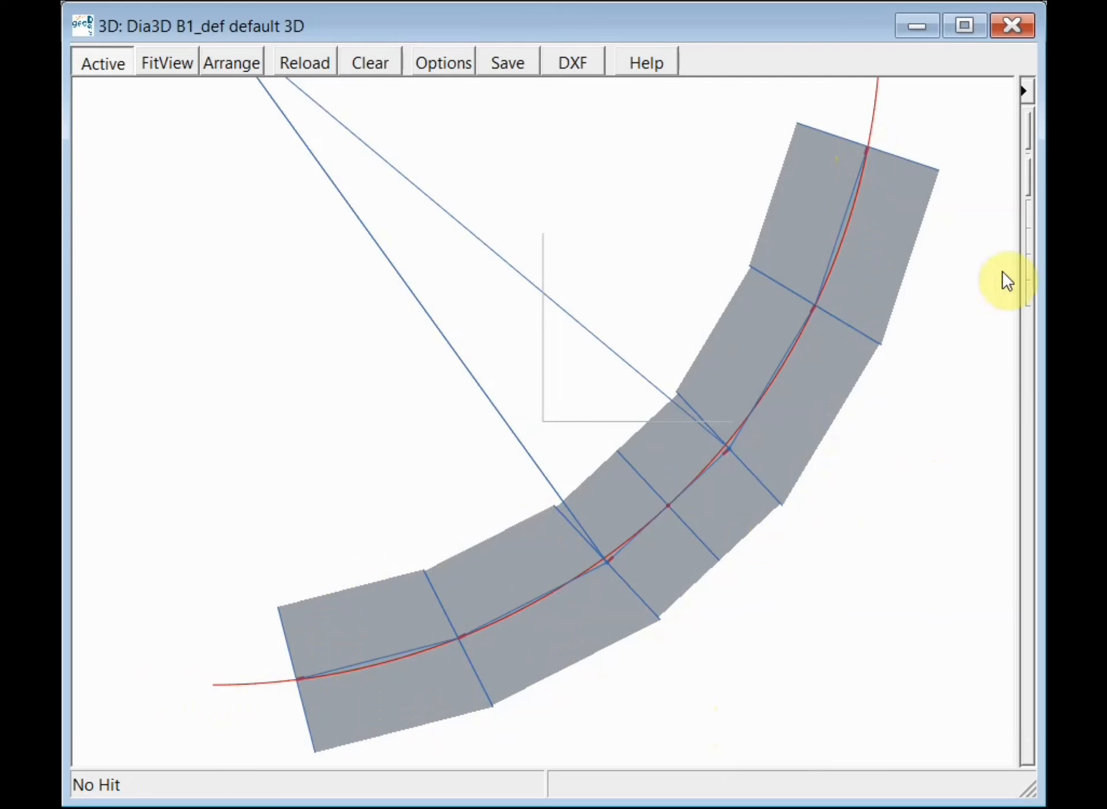
pyautogui.scroll(2, 870, 139)
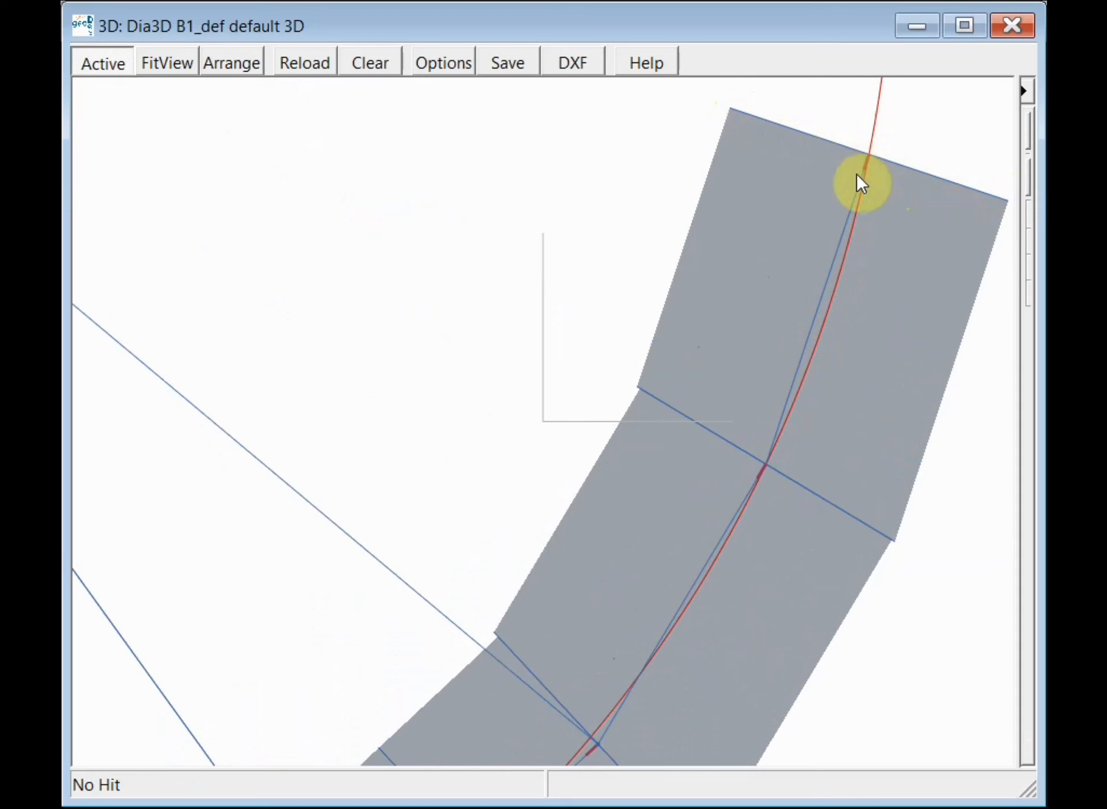
pyautogui.moveTo(786, 428); pyautogui.dragTo(860, 273, button='middle')
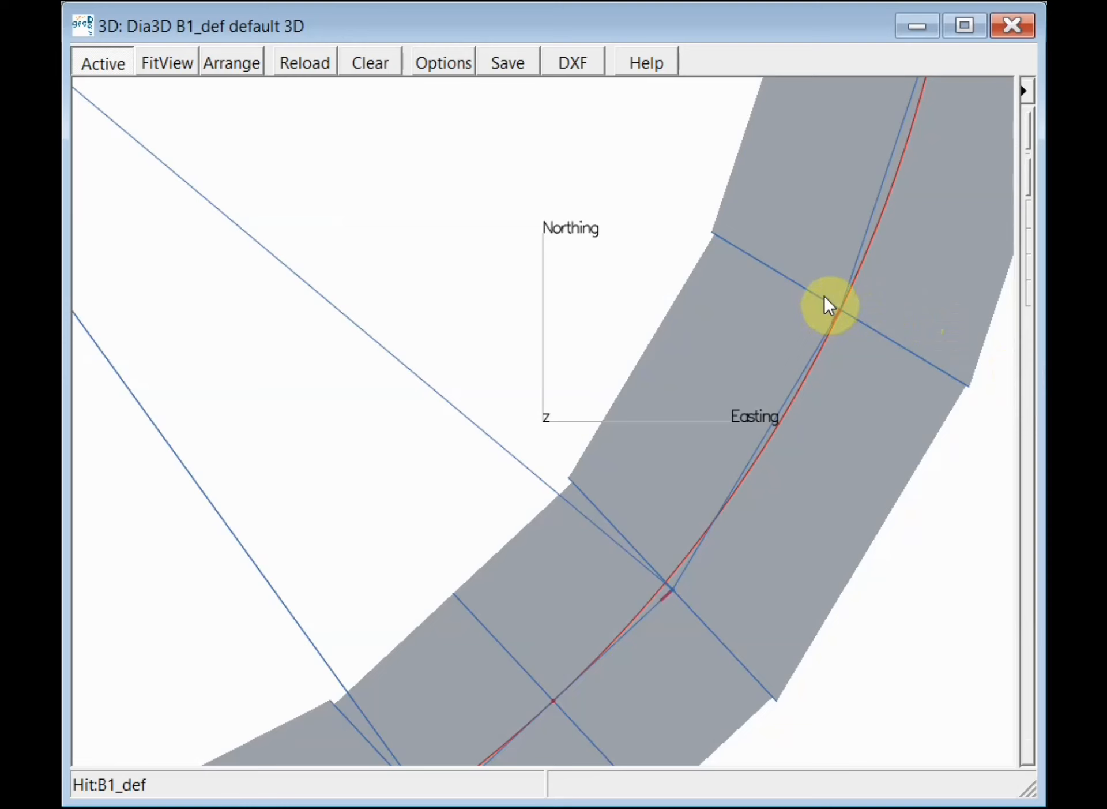
pyautogui.moveTo(655, 593); pyautogui.dragTo(693, 326, button='middle')
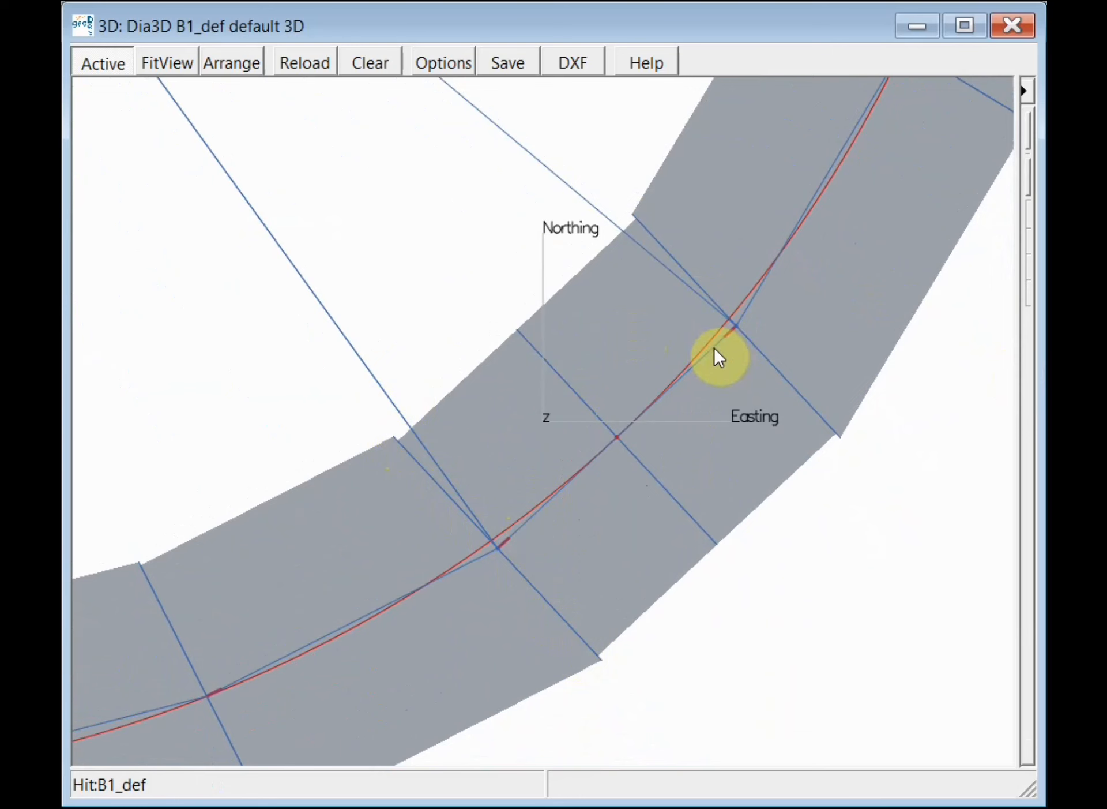
pyautogui.scroll(-2, 682, 403)
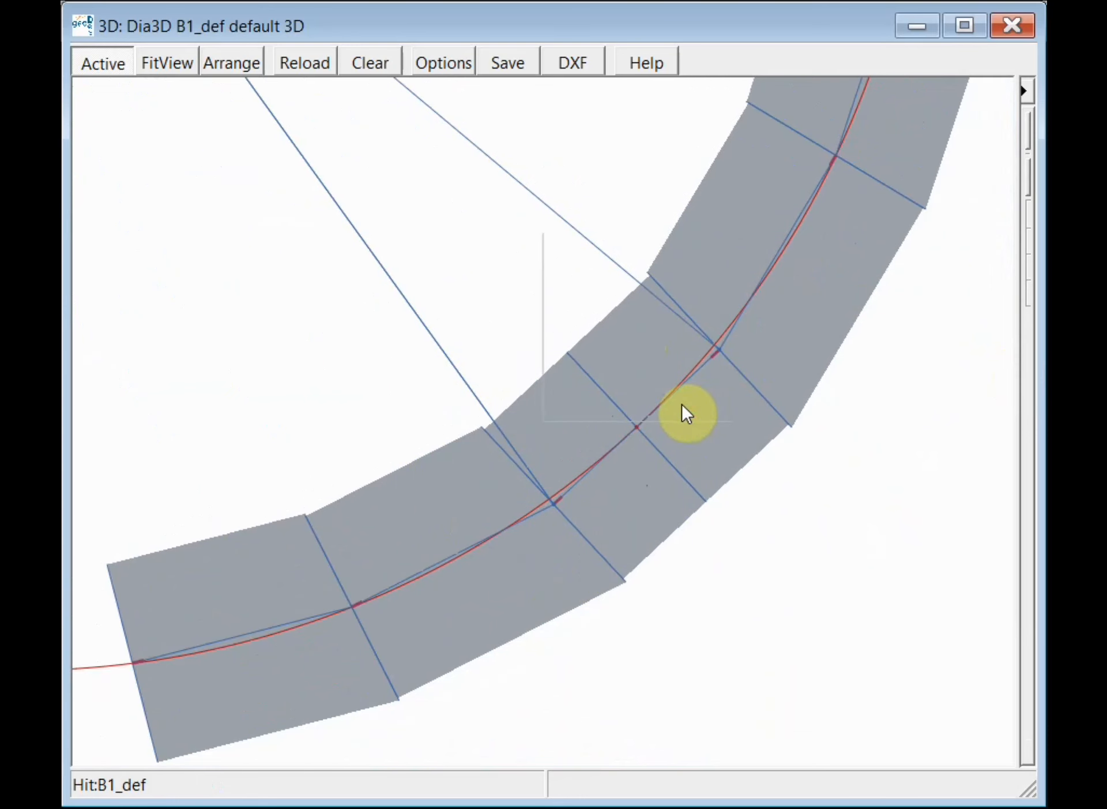
pyautogui.scroll(1, 681, 403)
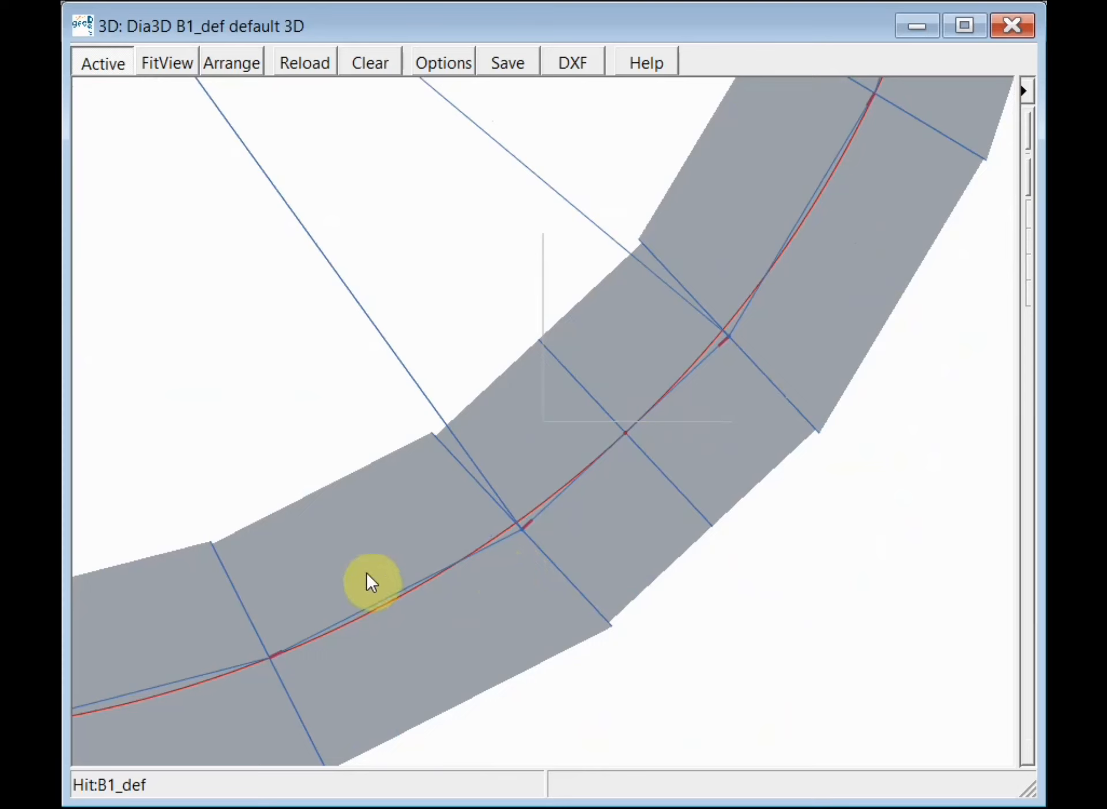
pyautogui.scroll(2, 398, 572)
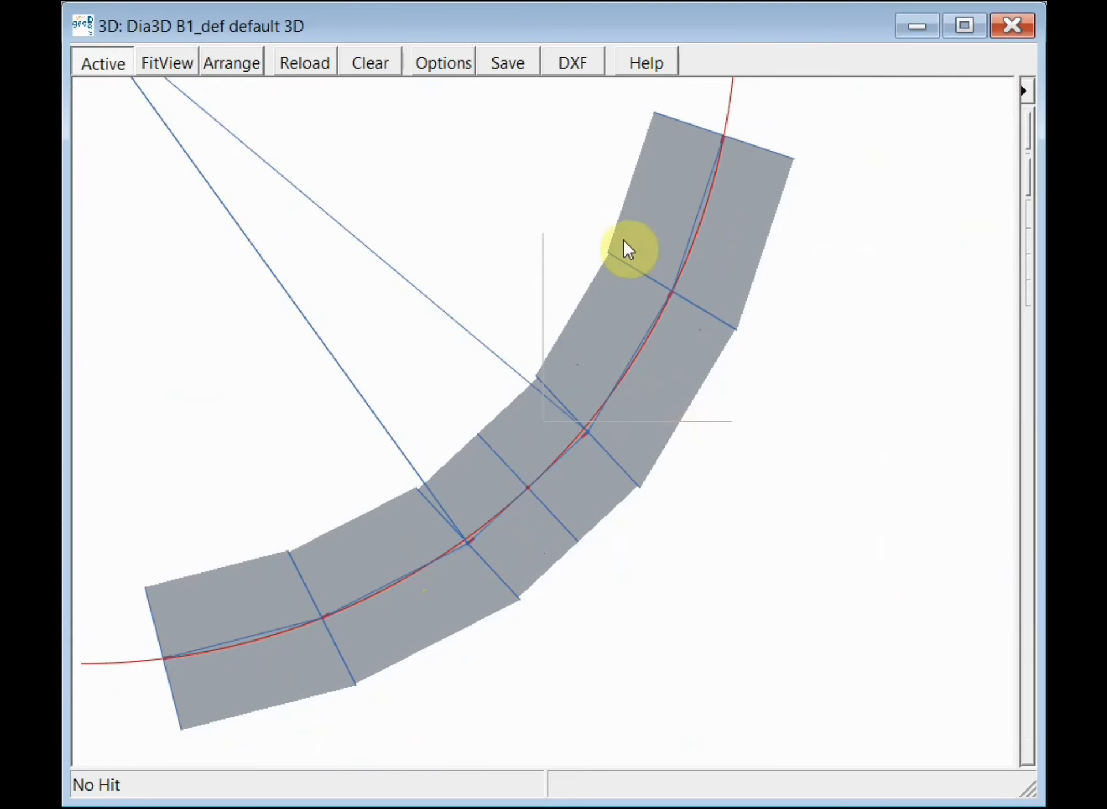
# Examine how the end faces of the tangential base segment meet the adjoining segments and the radial lines to the arc centre.
pyautogui.click(536, 491)
pyautogui.scroll(-3, 531, 461)
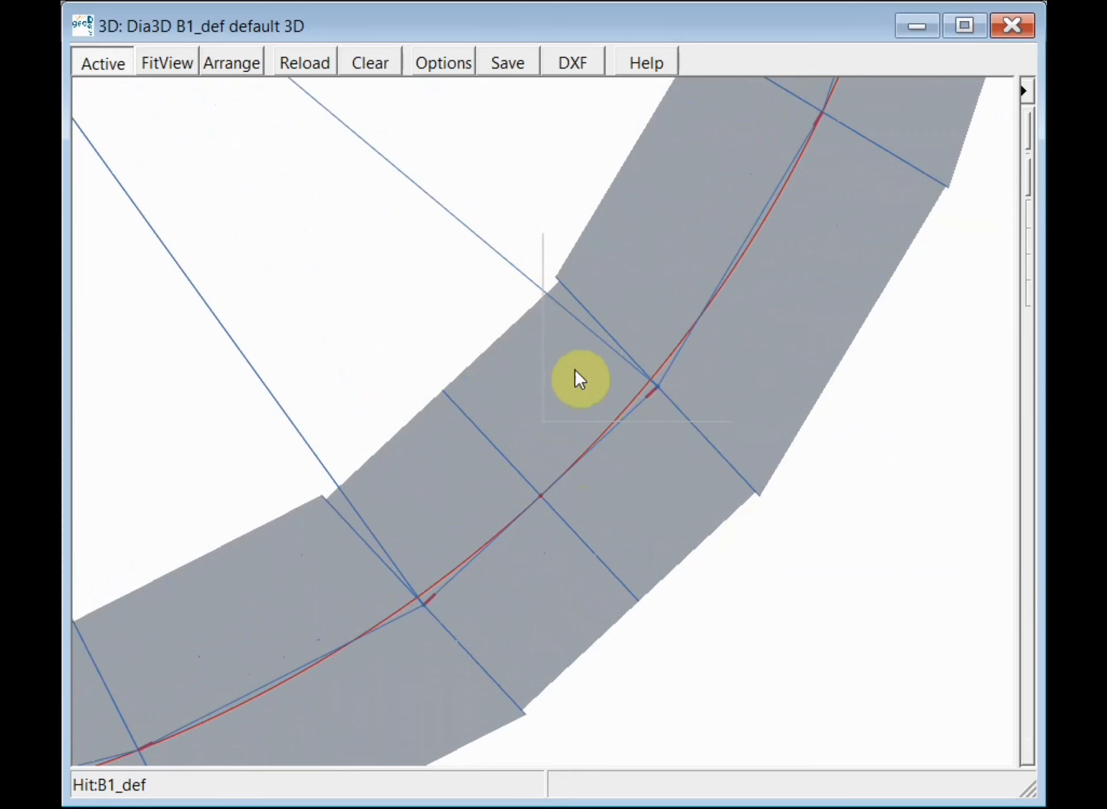
pyautogui.scroll(3, 567, 423)
pyautogui.moveTo(508, 351); pyautogui.dragTo(562, 435)
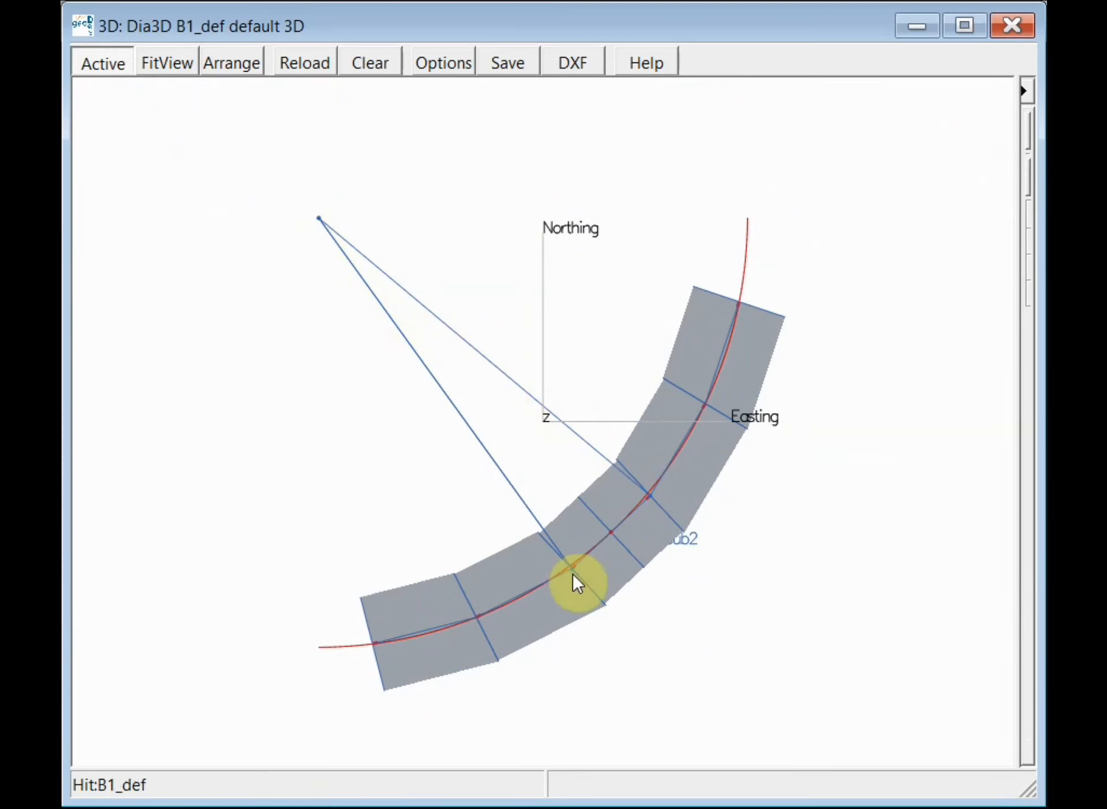
pyautogui.scroll(-2, 608, 514)
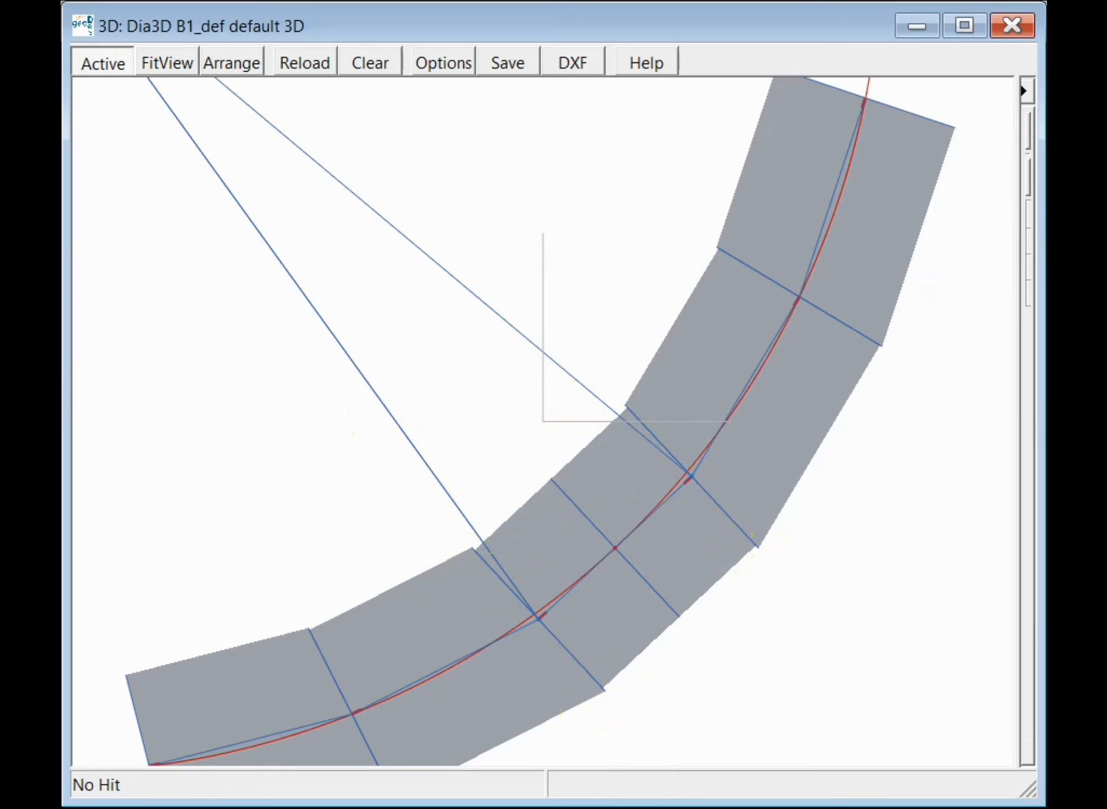
# Set the two bulkhead angles of the Base_rectangular segment to -7.15 and 7.15, accept the change and close the segment.
pyautogui.moveTo(1047, 26); pyautogui.dragTo(715, 68)
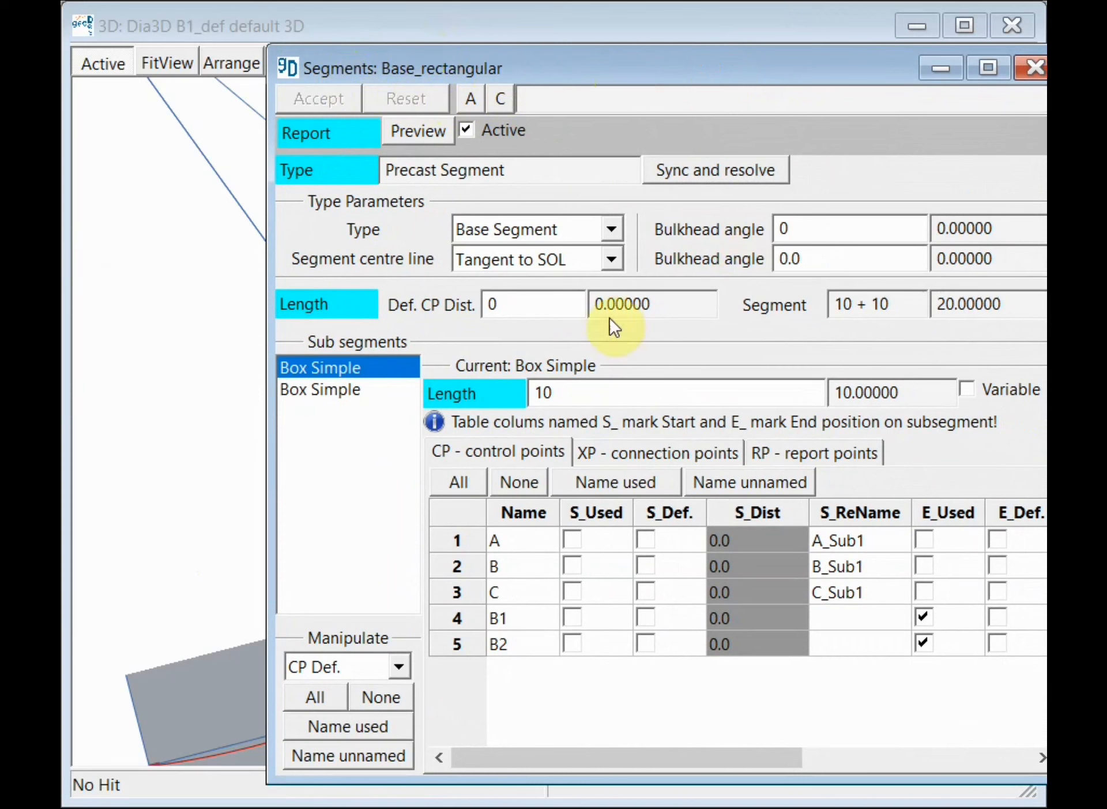
pyautogui.click(813, 230)
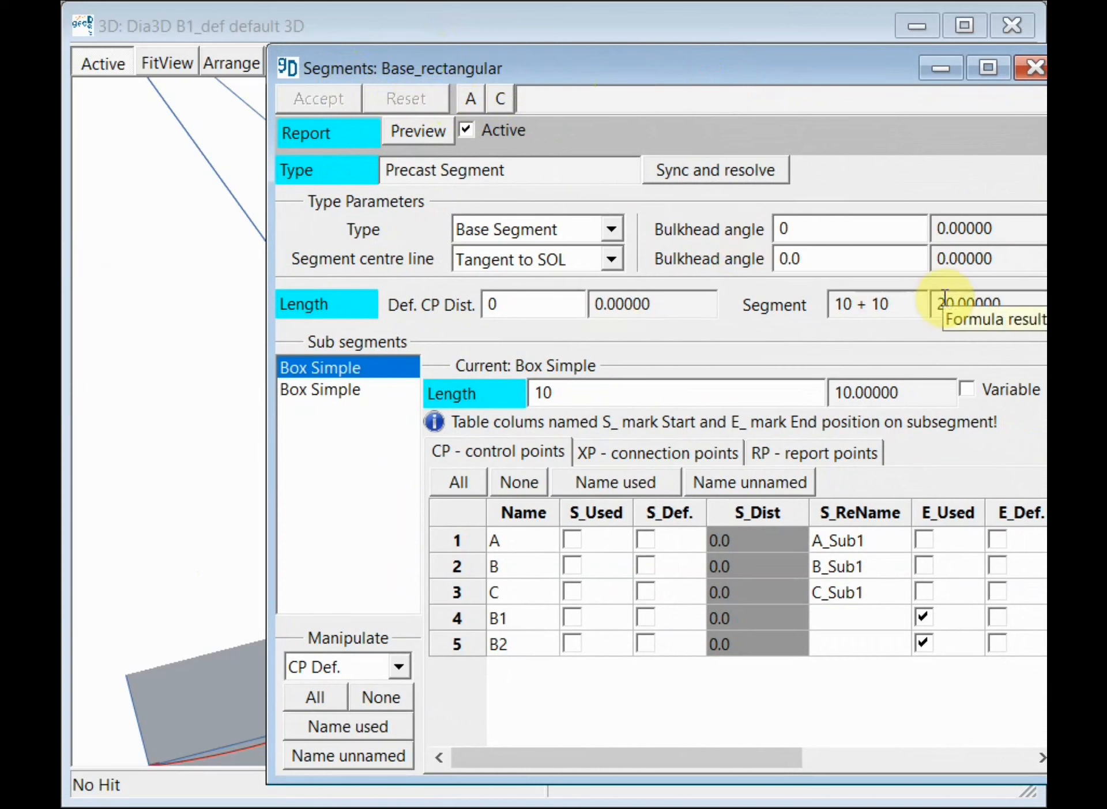
pyautogui.press('BackSpace')
pyautogui.write('-7.15')
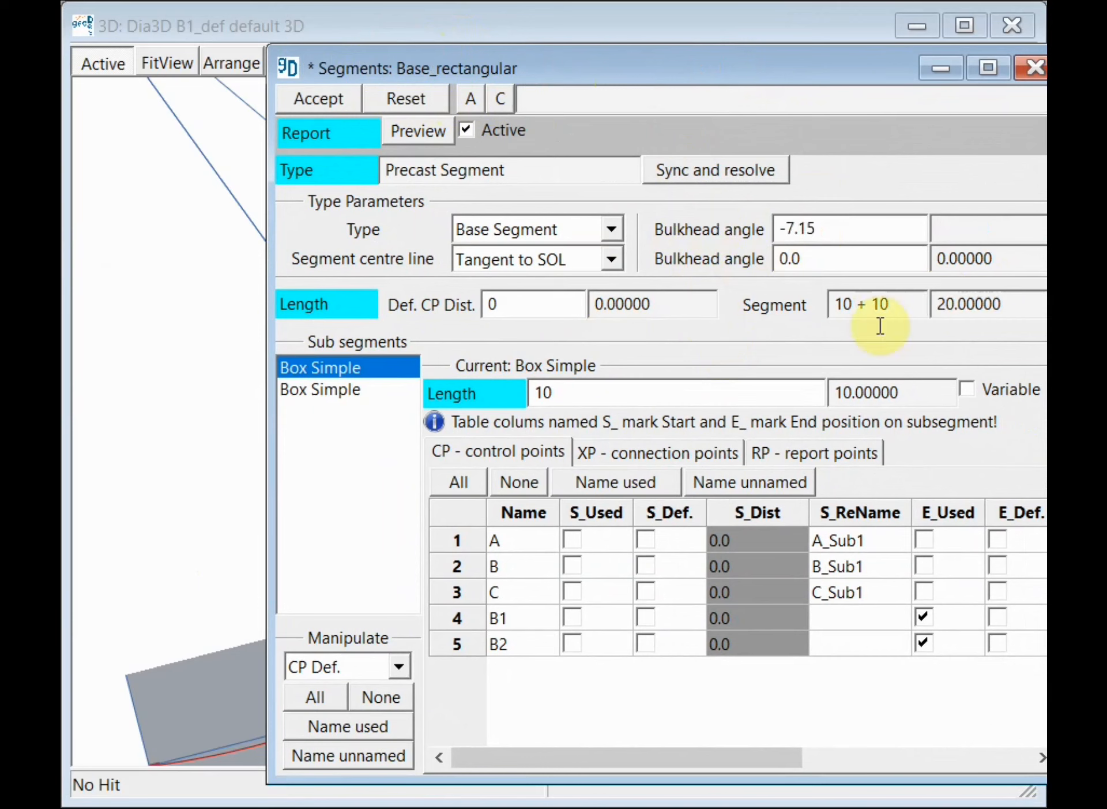
pyautogui.click(825, 254)
pyautogui.write('7')
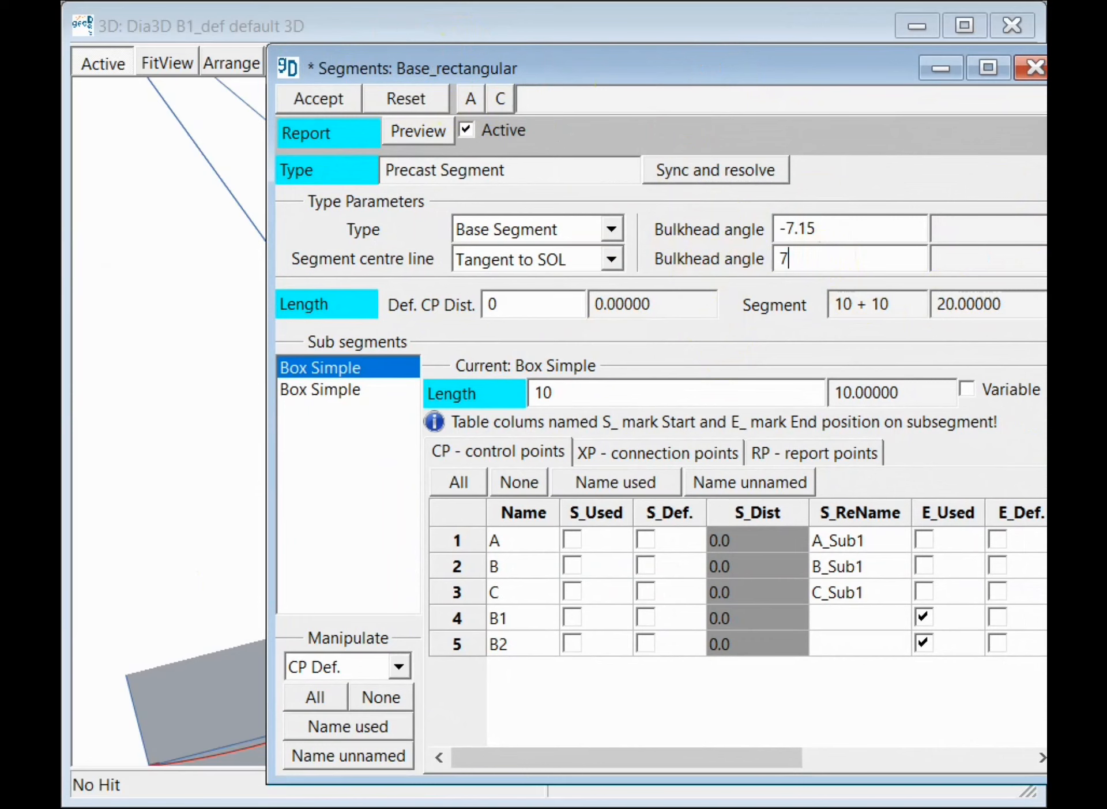
pyautogui.write('.15')
pyautogui.click(330, 102)
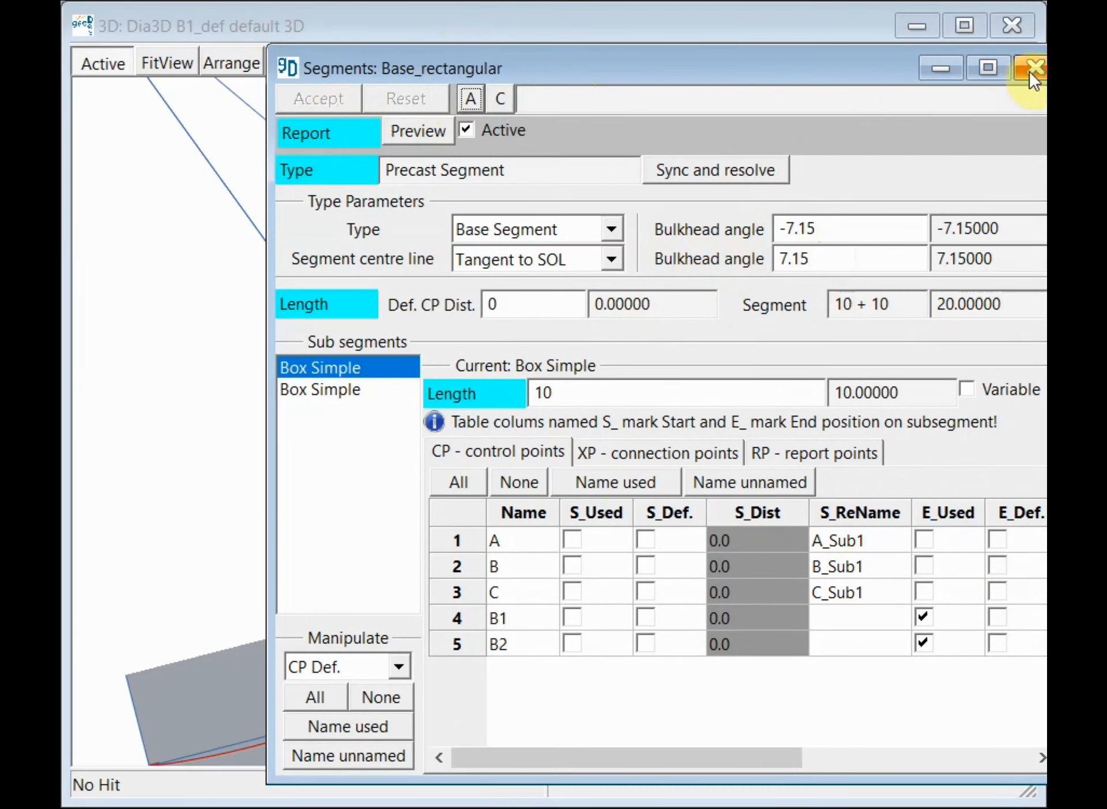
pyautogui.click(1029, 69)
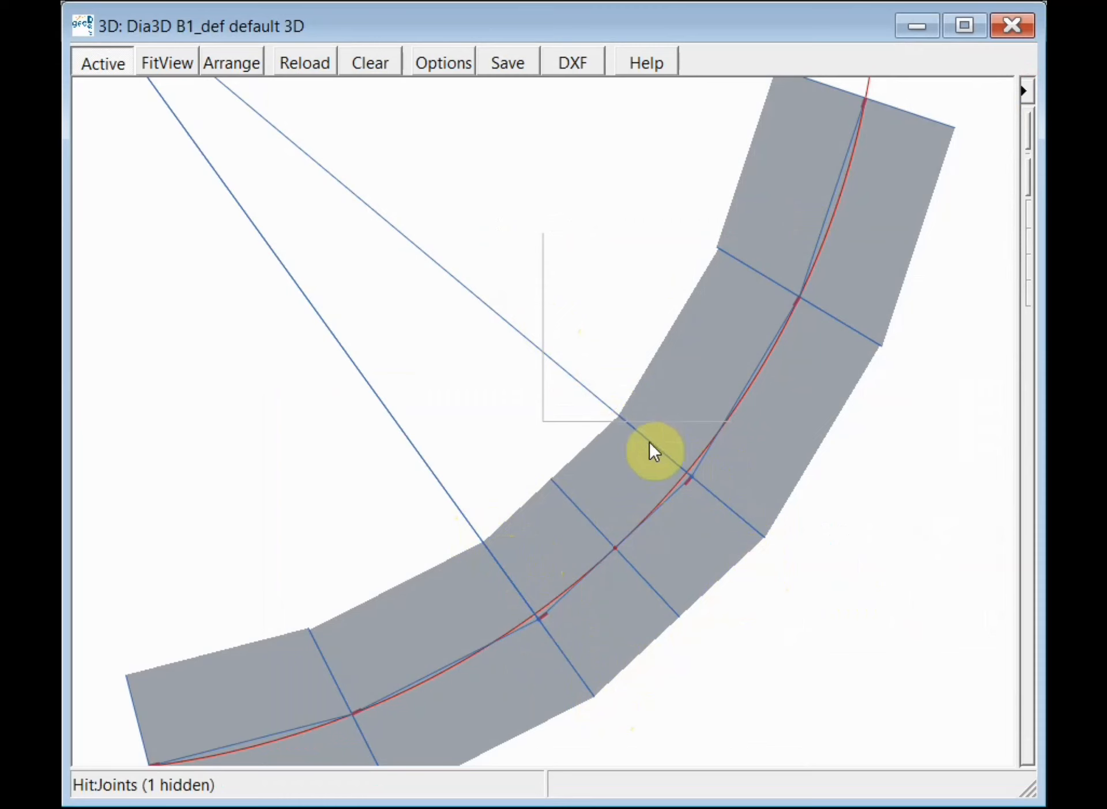
# Inspect the angled bulkhead joints on both sides of the base segment against the radial lines and the whole bridge.
pyautogui.scroll(3, 613, 414)
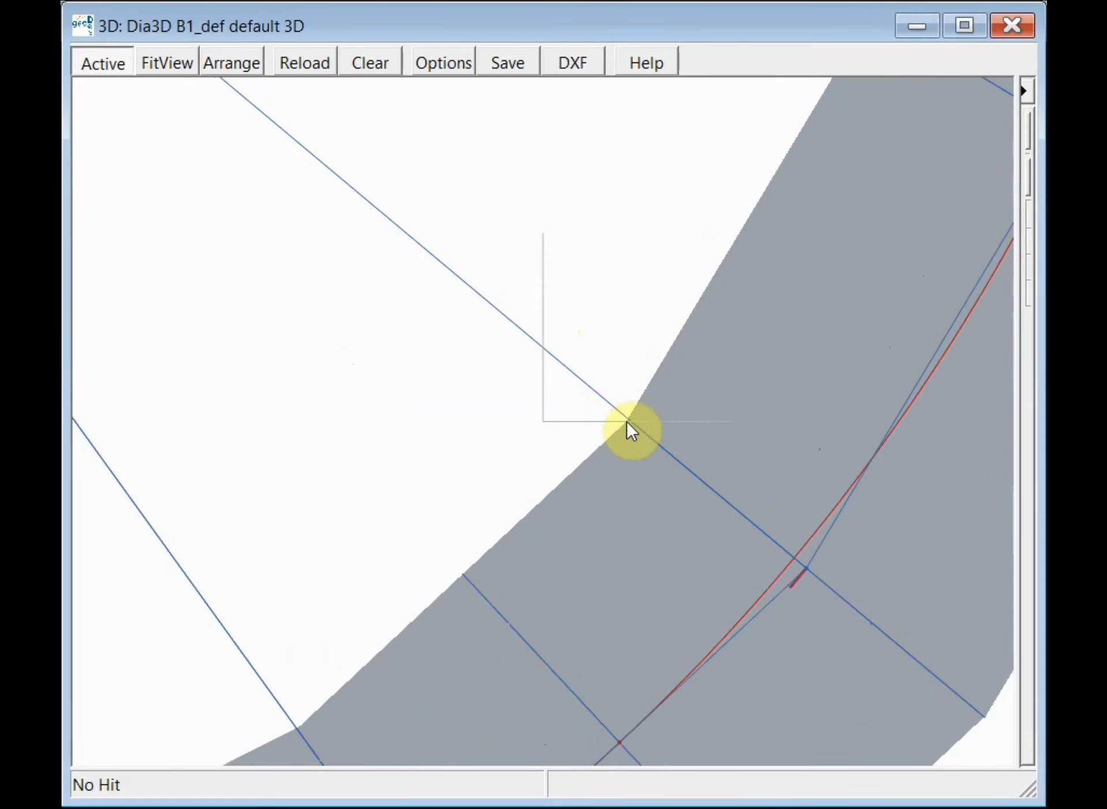
pyautogui.scroll(-3, 642, 480)
pyautogui.scroll(2, 642, 480)
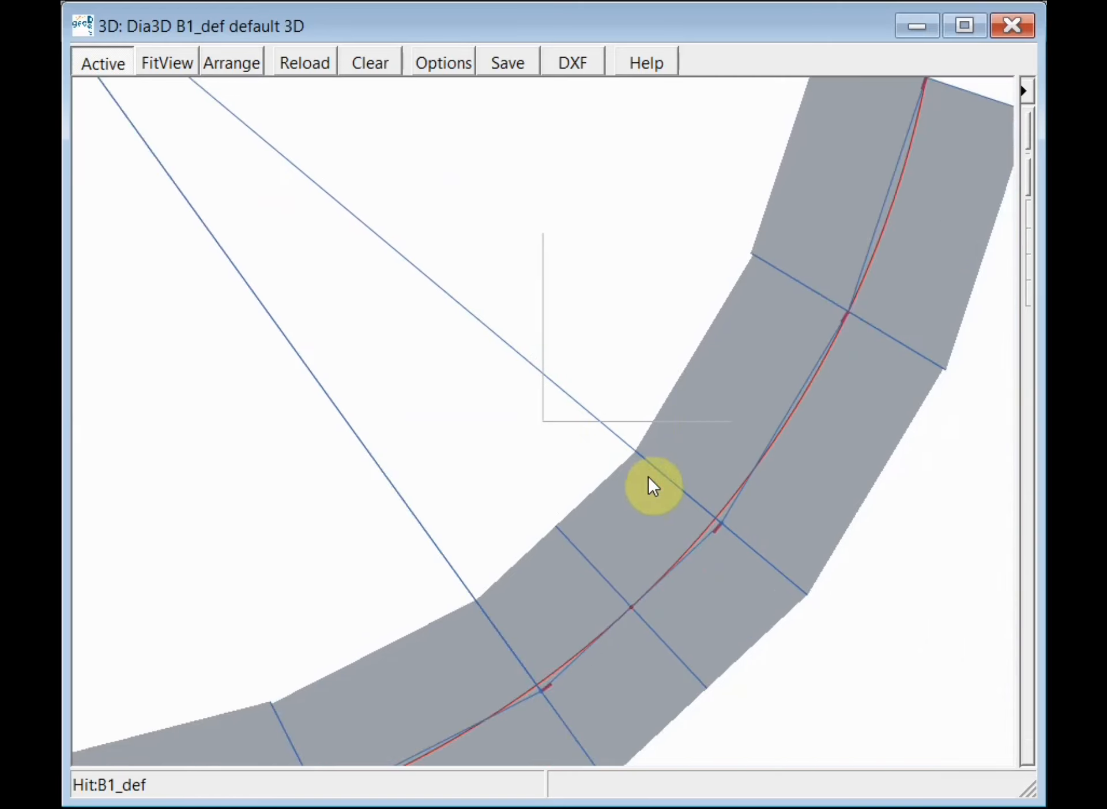
pyautogui.moveTo(637, 549); pyautogui.dragTo(628, 469, button='middle')
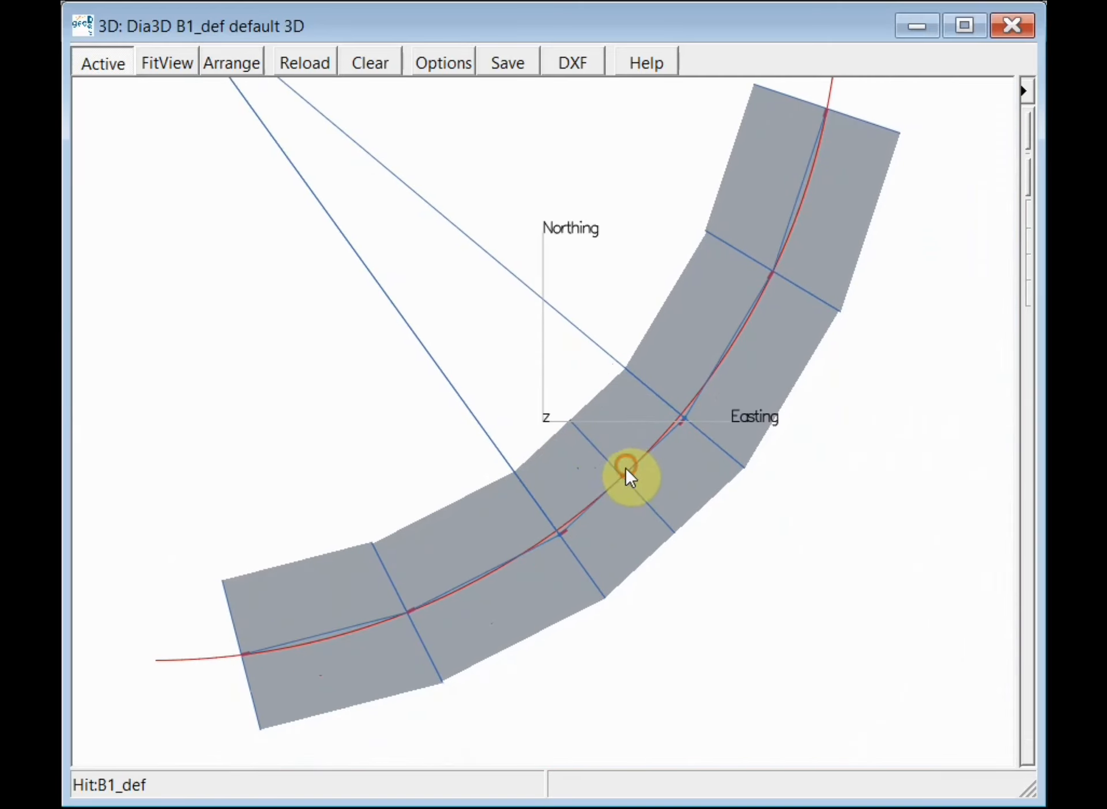